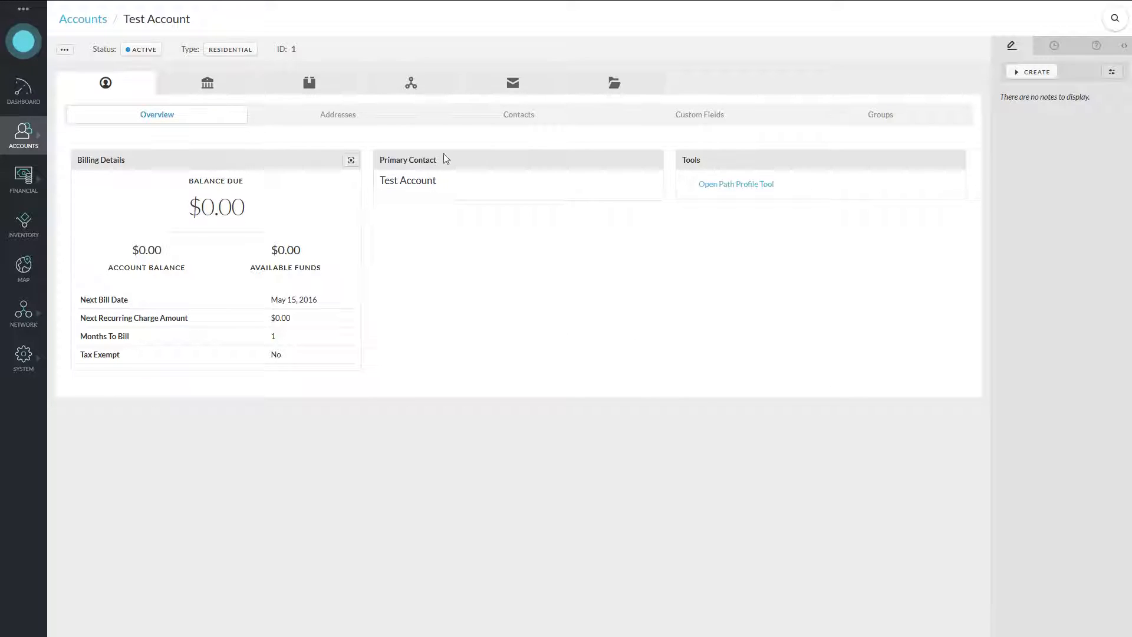
- Open the IP assignments of the test account
{"action": "left_click", "coordinate": [411, 89]}
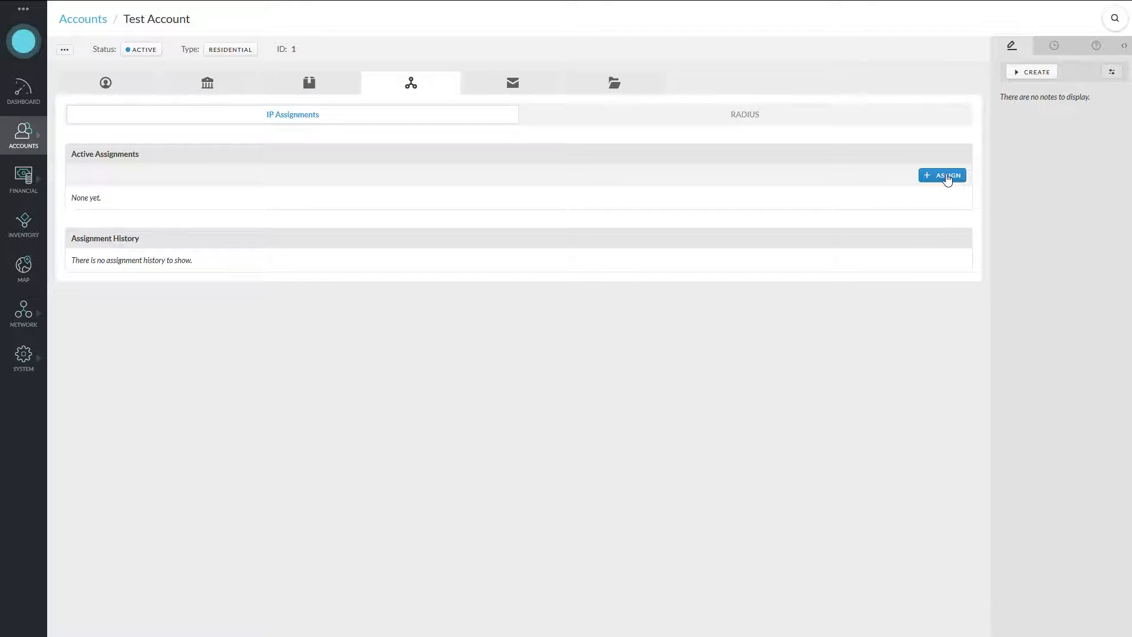
{"action": "left_click", "coordinate": [946, 178]}
{"action": "left_click", "coordinate": [600, 311]}
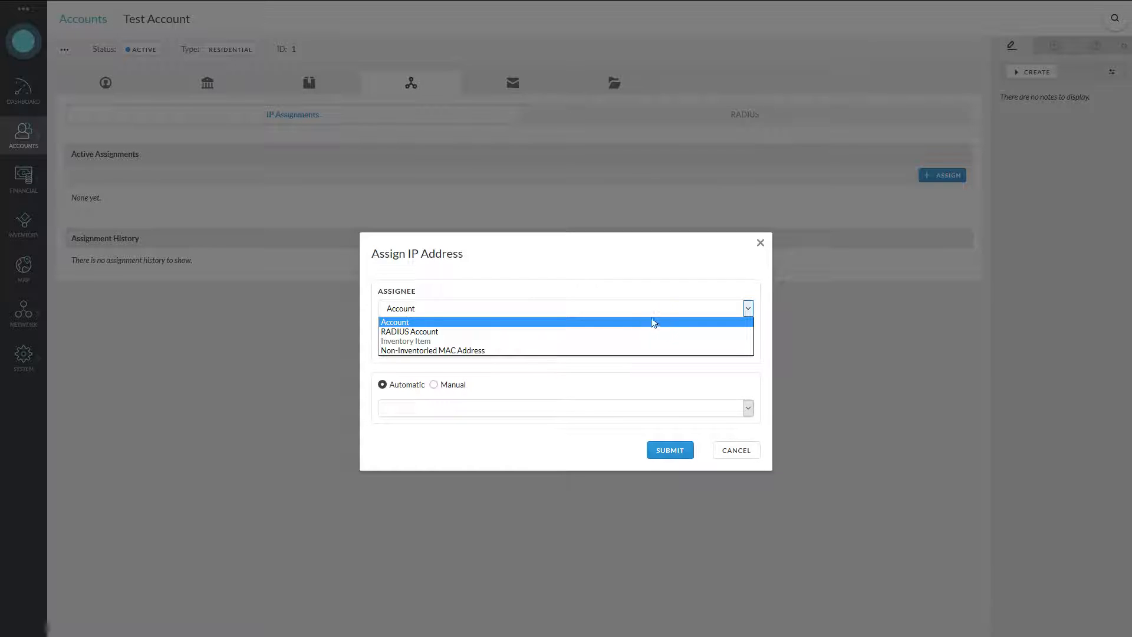
{"action": "left_click", "coordinate": [652, 322]}
{"action": "left_click", "coordinate": [749, 448]}
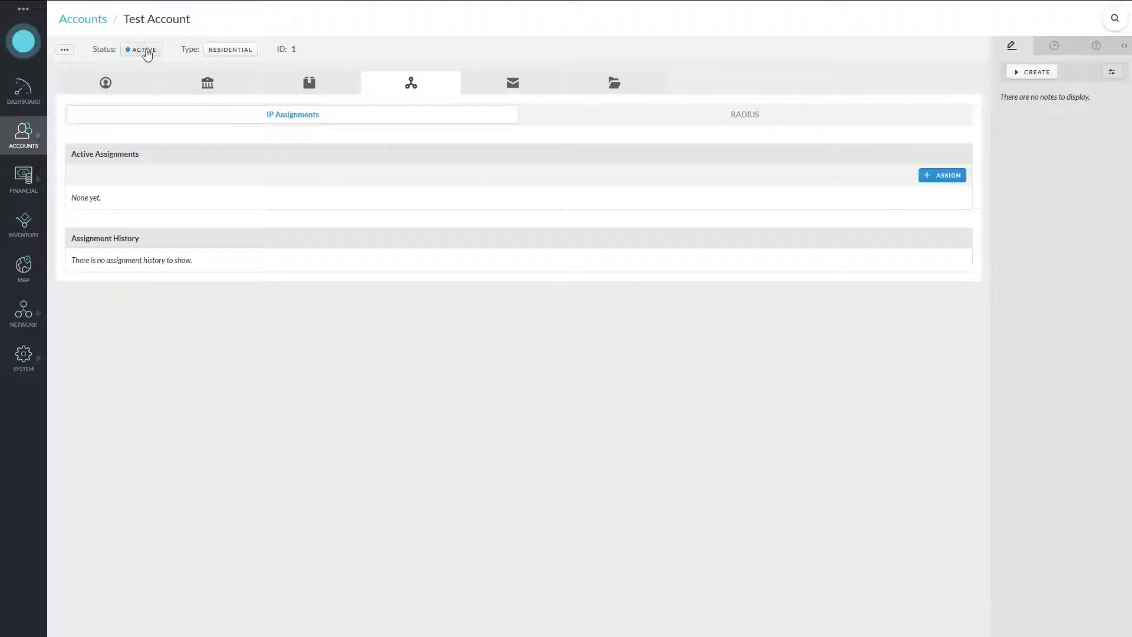
- Start a new IP assignment, preview the Non-Inventoried MAC Address assignee type, and set the assignee back to Account
{"action": "left_click", "coordinate": [939, 179]}
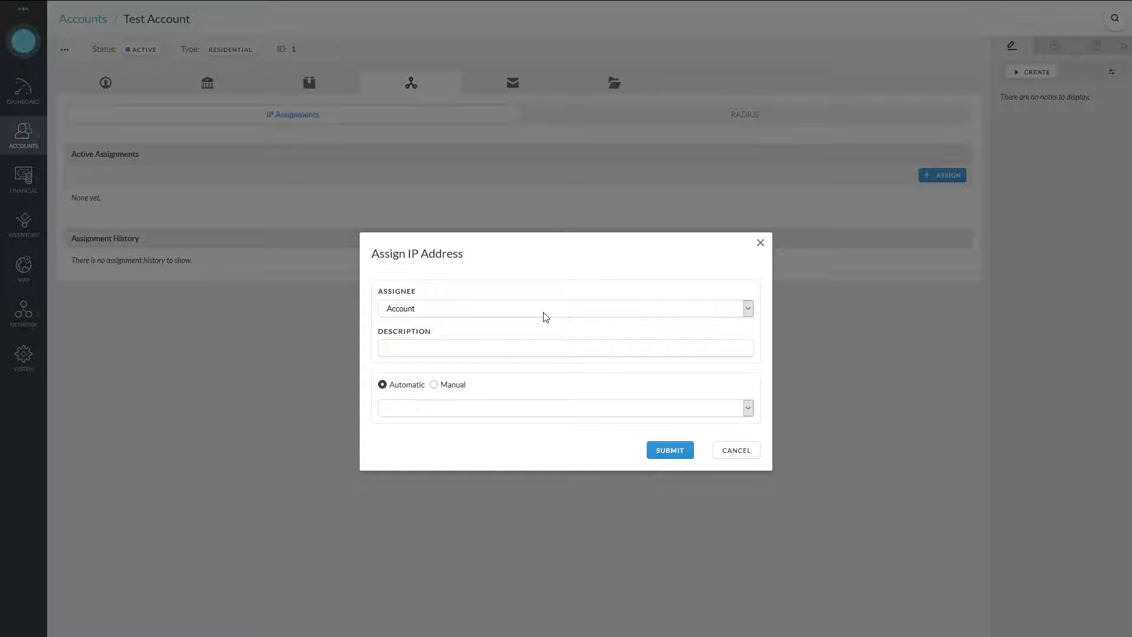
{"action": "left_click", "coordinate": [715, 311]}
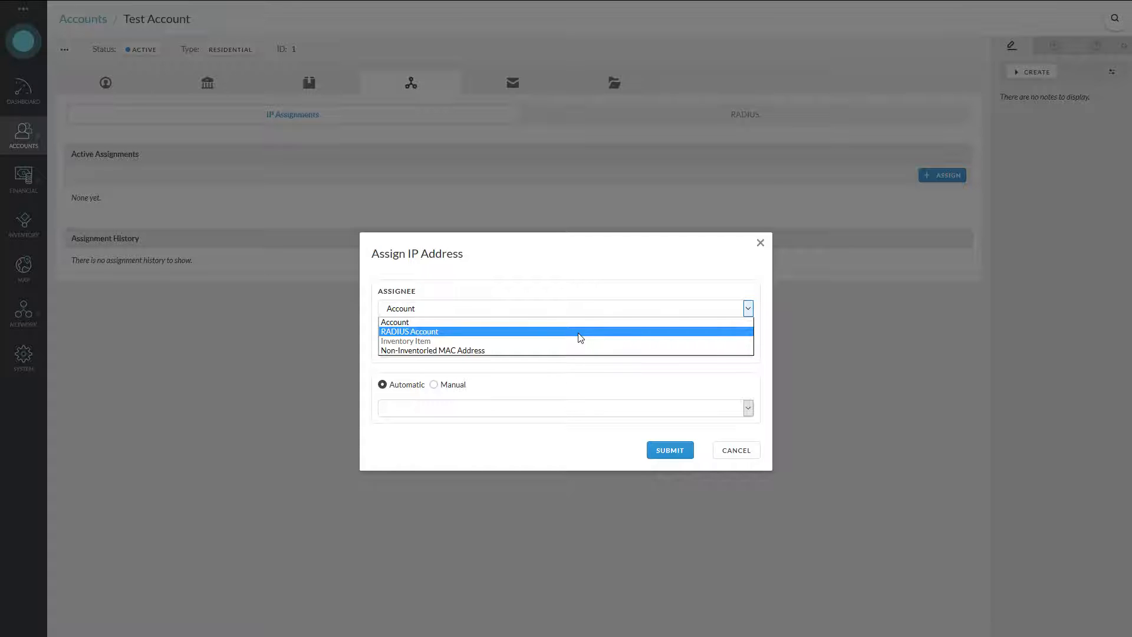
{"action": "key", "text": "Down"}
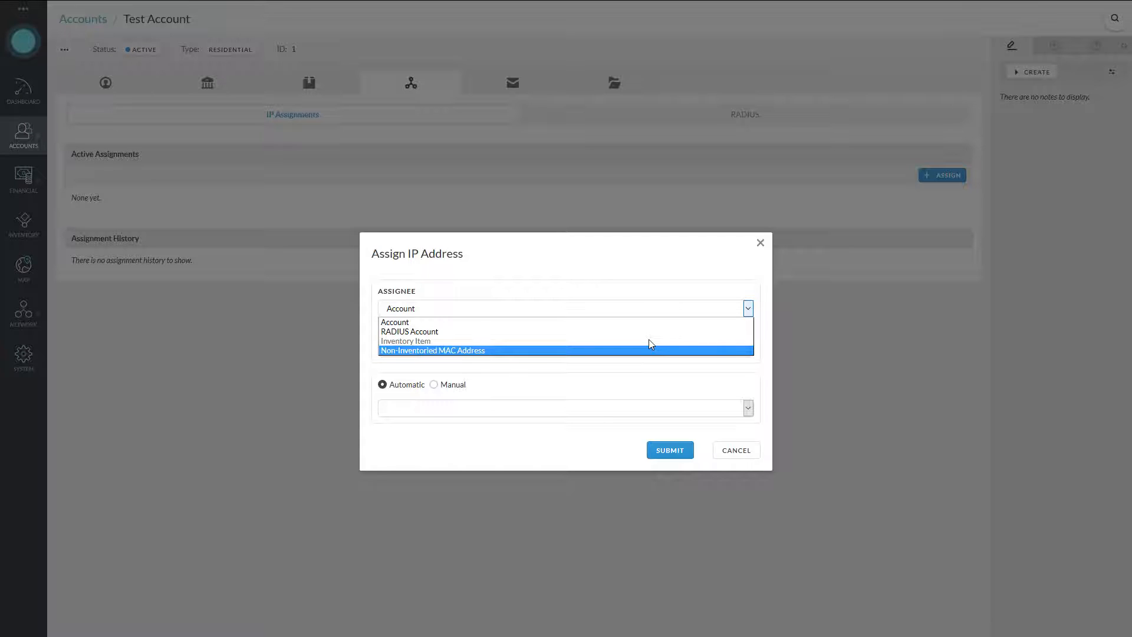
{"action": "left_click", "coordinate": [464, 352]}
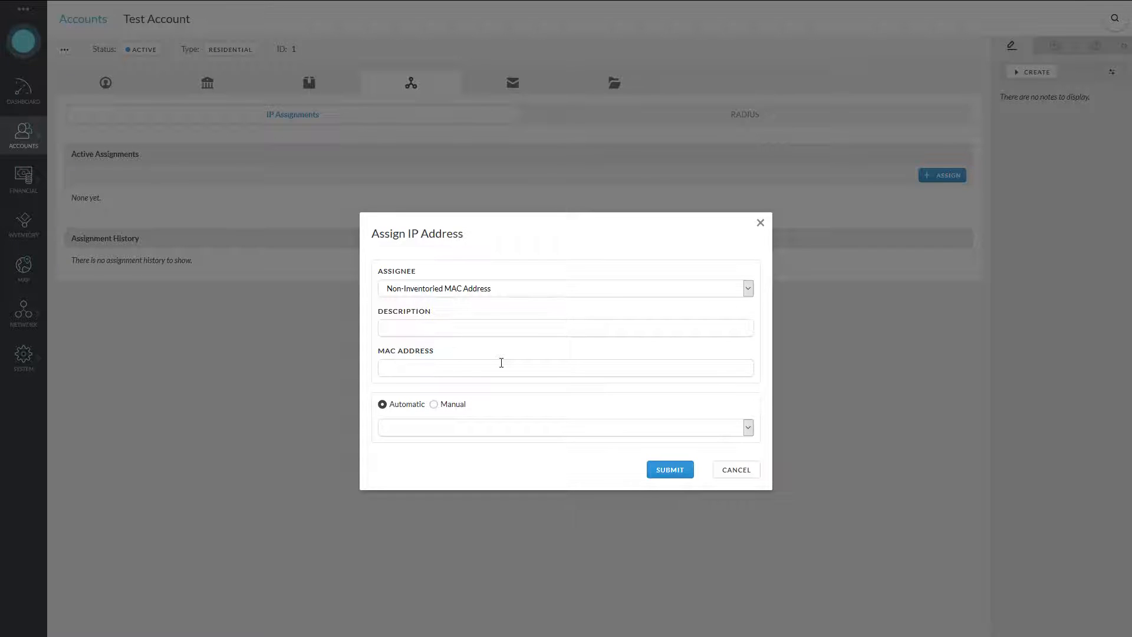
{"action": "left_click", "coordinate": [505, 289]}
{"action": "left_click", "coordinate": [408, 309]}
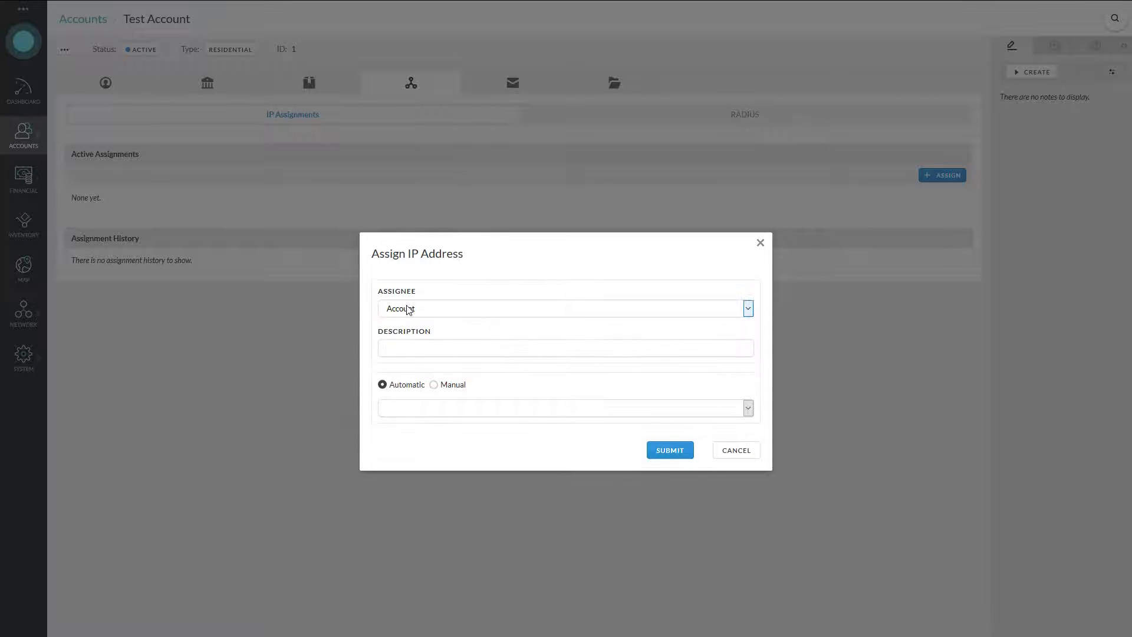
- Try manual subnet entry for the IP assignment and switch back to automatic
{"action": "left_click", "coordinate": [404, 346]}
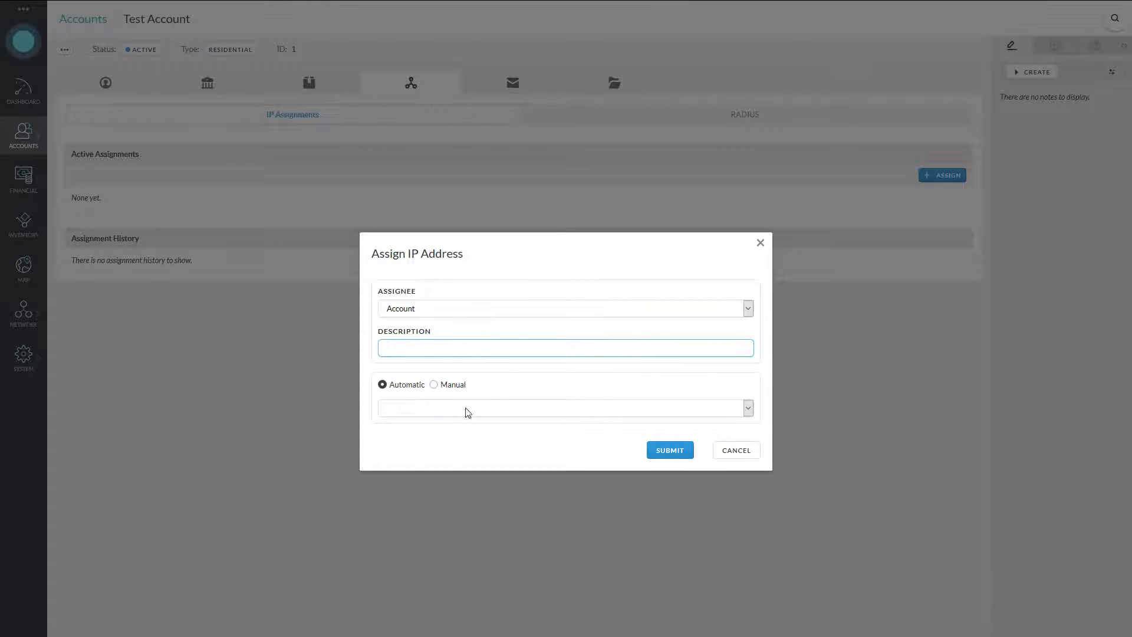
{"action": "left_click", "coordinate": [407, 393]}
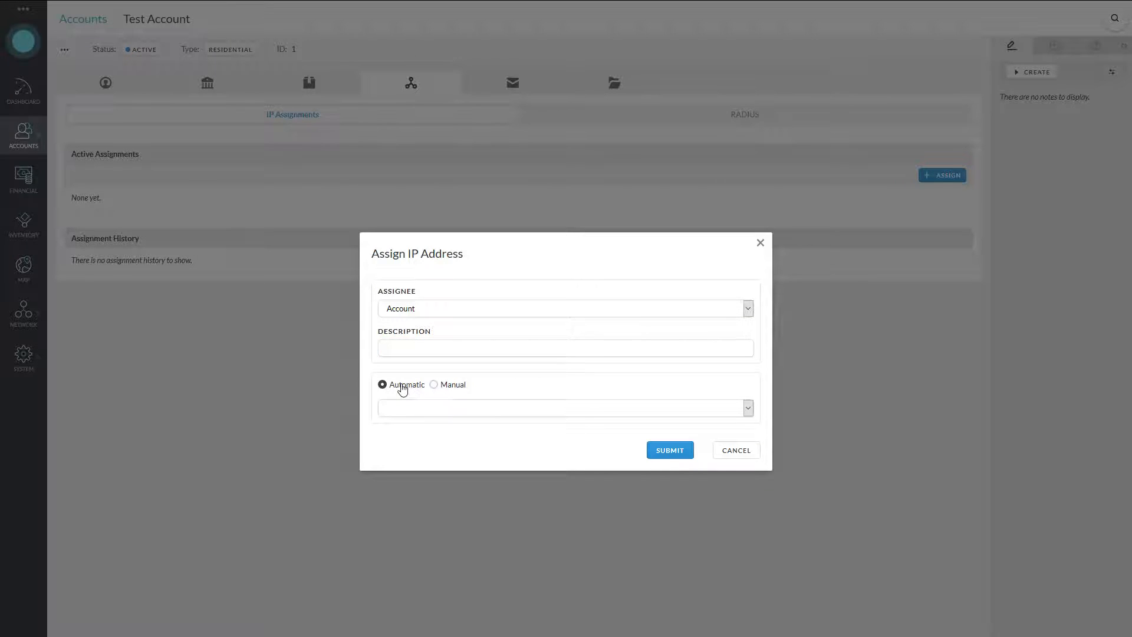
{"action": "left_click", "coordinate": [450, 386]}
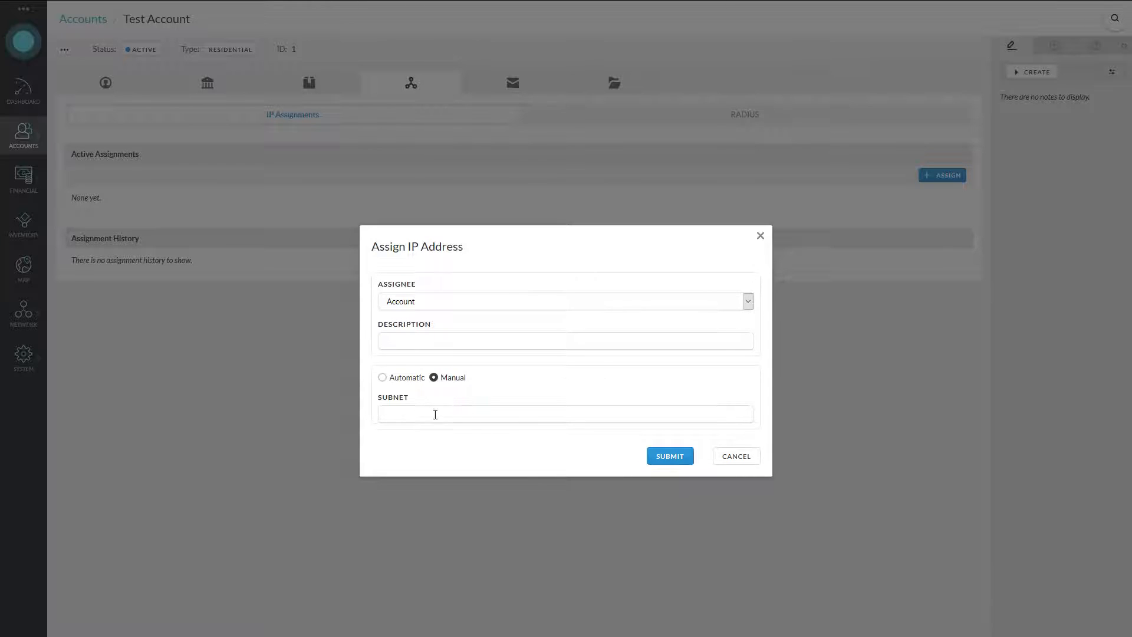
{"action": "left_click", "coordinate": [424, 418]}
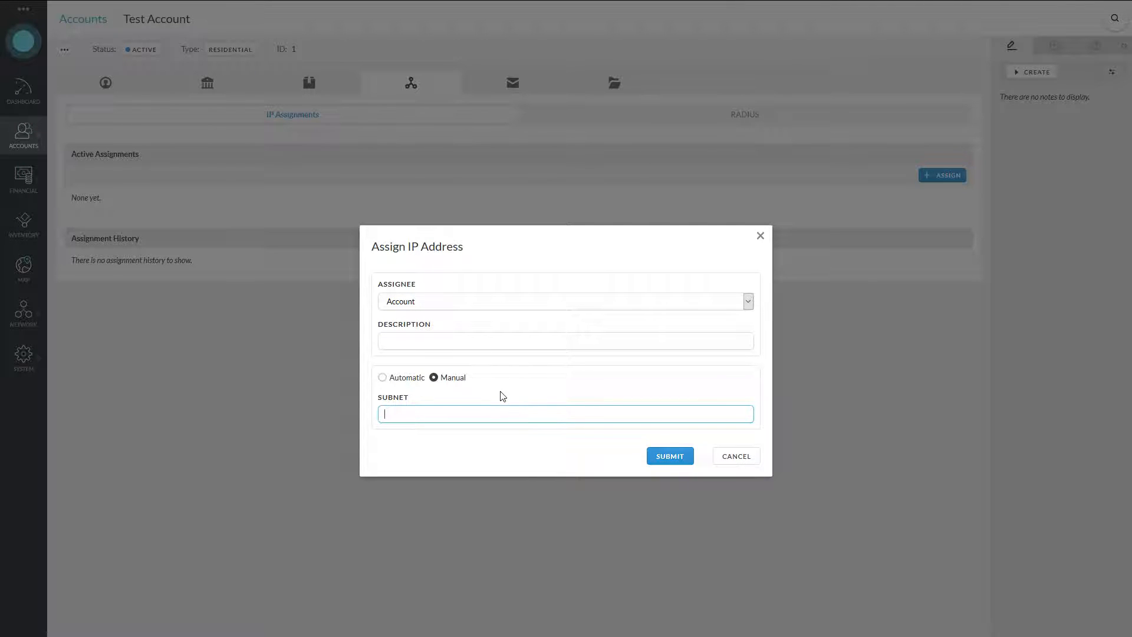
{"action": "left_click", "coordinate": [416, 381]}
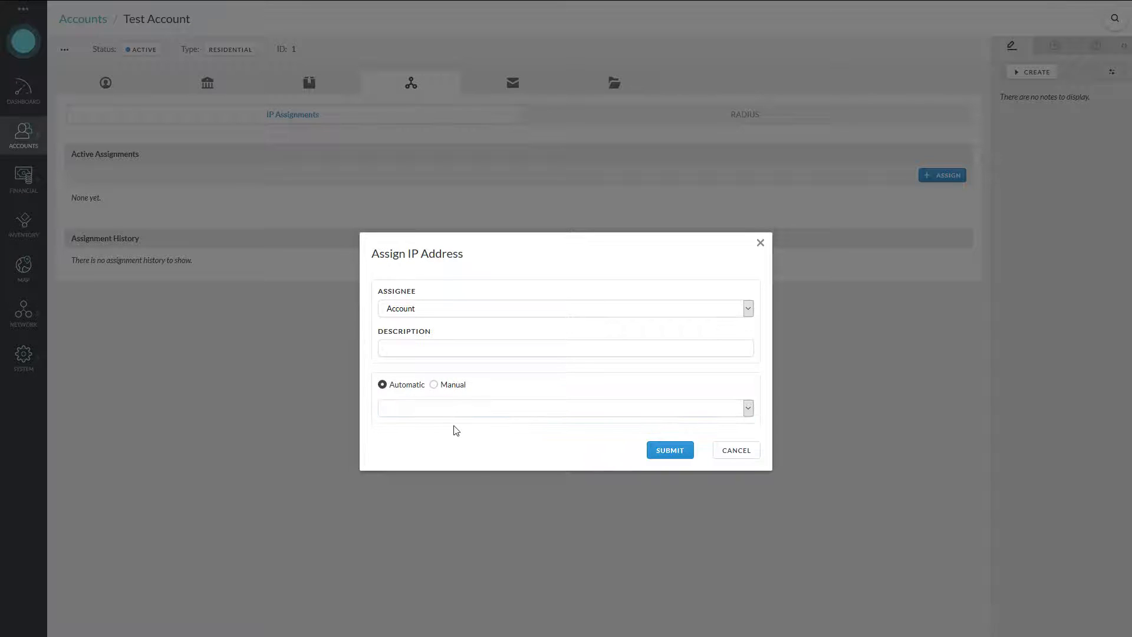
- Try to assign the account a subnet with CIDR prefix 29 from My First Subnet (172.16.0.0/24)
{"action": "left_click", "coordinate": [435, 410]}
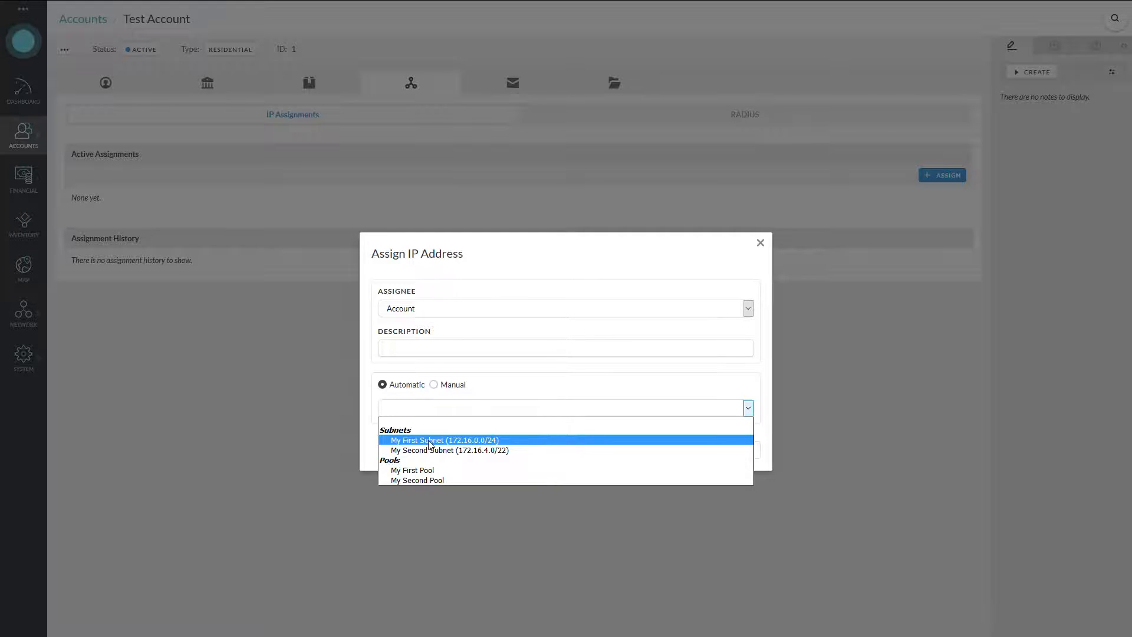
{"action": "left_click", "coordinate": [474, 442]}
{"action": "left_click", "coordinate": [429, 431]}
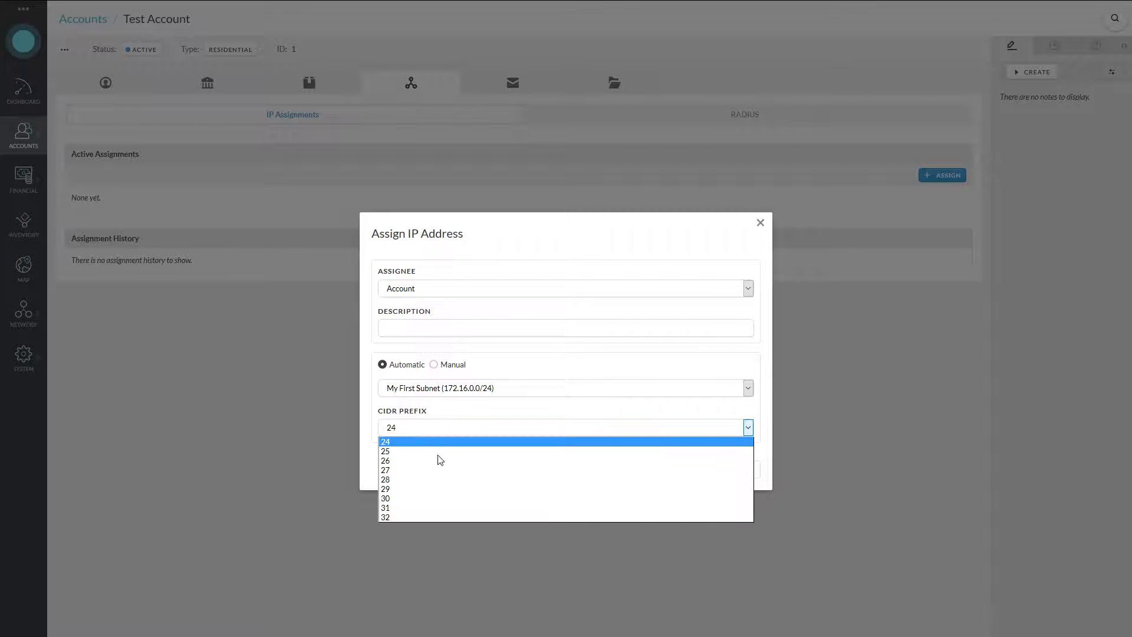
{"action": "left_click", "coordinate": [424, 487]}
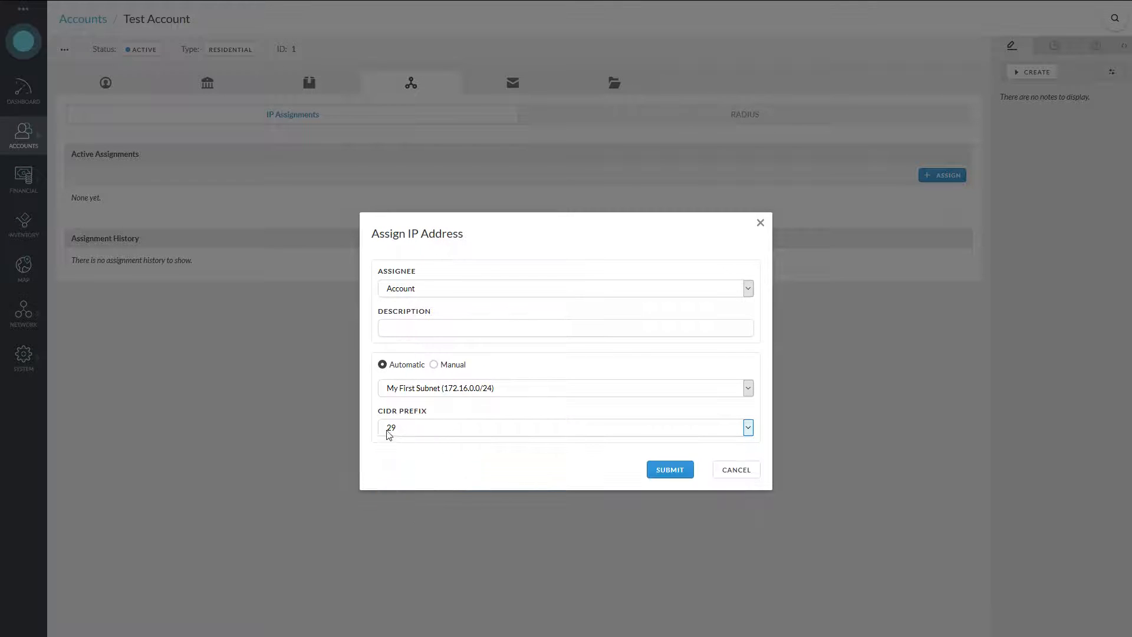
{"action": "left_click", "coordinate": [678, 469]}
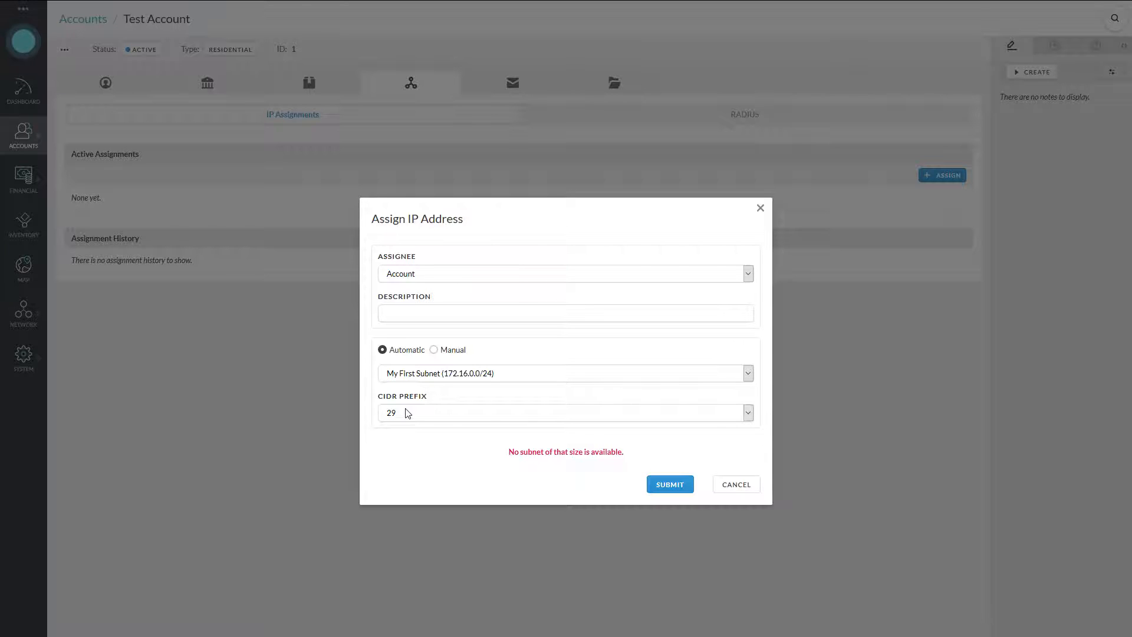
- Assign the account a subnet with CIDR prefix 29 from My Second Subnet (172.16.4.0/22)
{"action": "left_click", "coordinate": [476, 374]}
{"action": "left_click", "coordinate": [451, 415]}
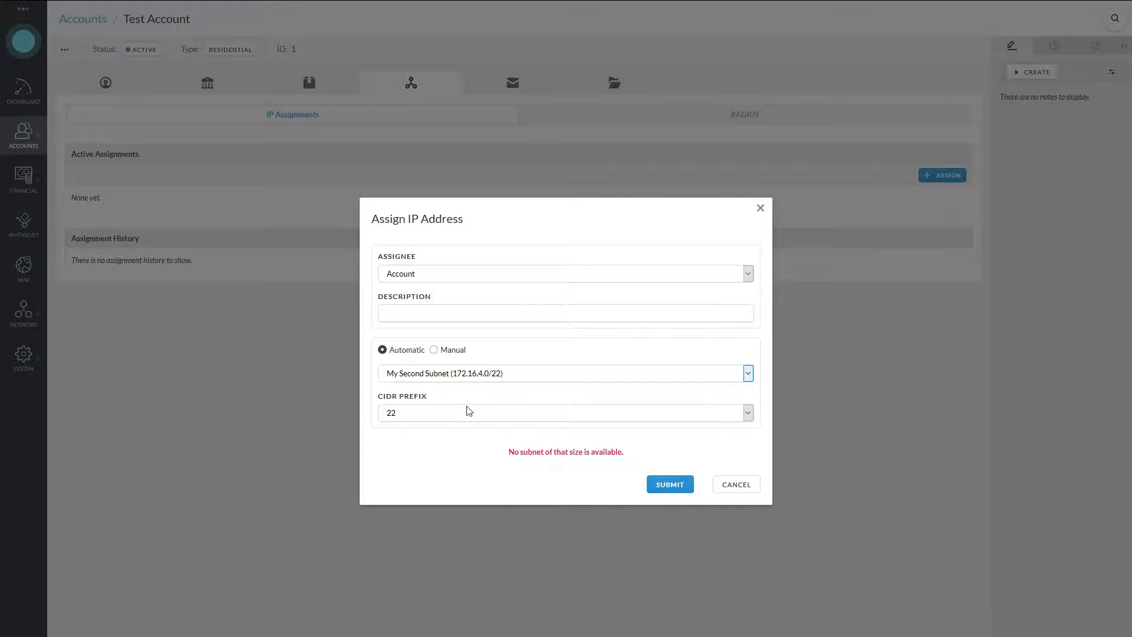
{"action": "left_click", "coordinate": [466, 412]}
{"action": "left_click", "coordinate": [419, 494]}
{"action": "left_click", "coordinate": [656, 490]}
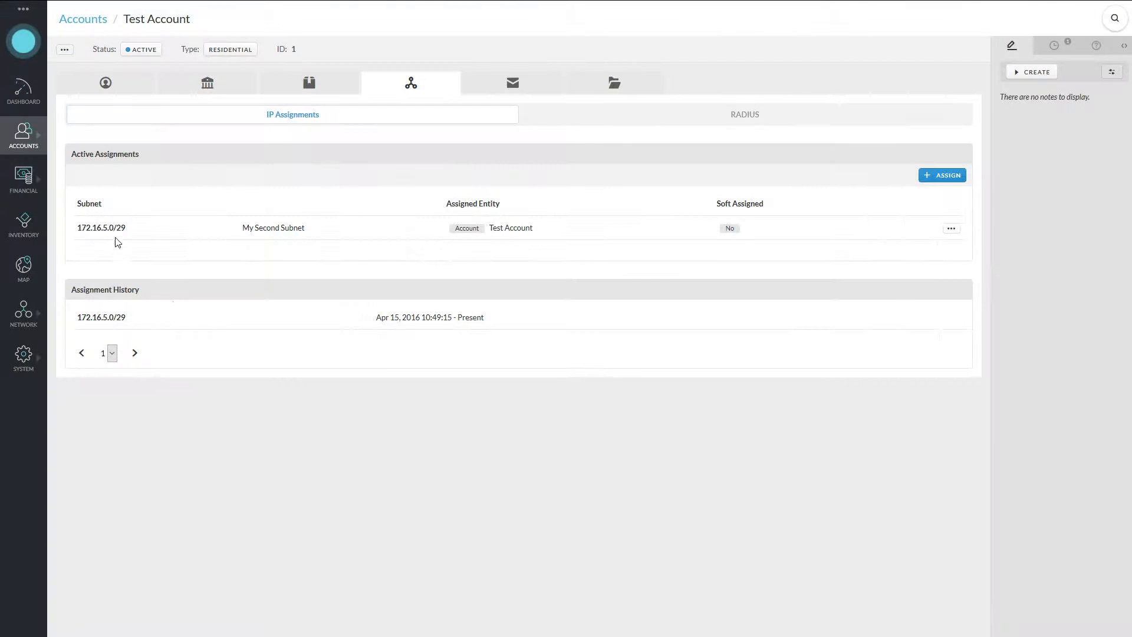
- Examine the new assignment's subnet, source, assigned entity and assignment history dates
{"action": "left_click_drag", "start_coordinate": [82, 227], "coordinate": [130, 229]}
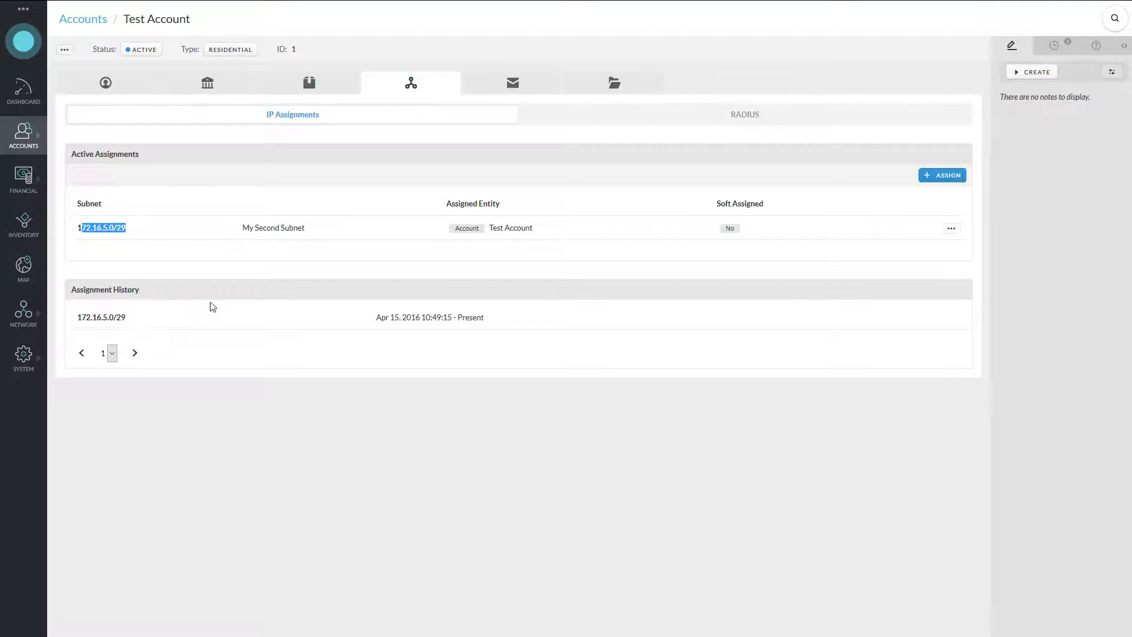
{"action": "left_click", "coordinate": [269, 228]}
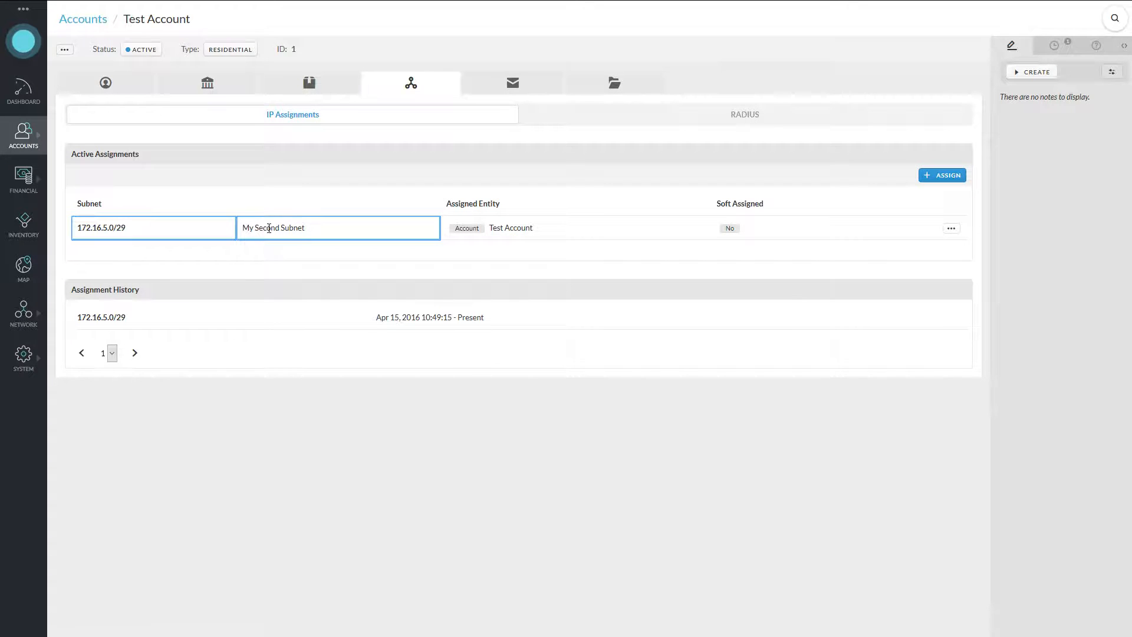
{"action": "left_click", "coordinate": [294, 252]}
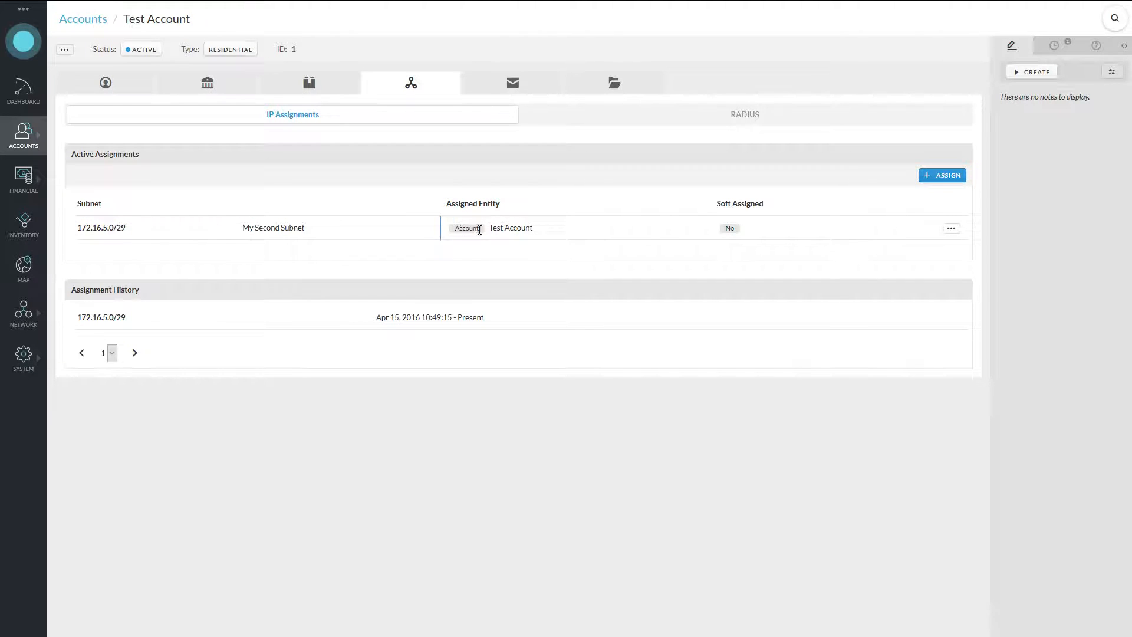
{"action": "double_click", "coordinate": [521, 230]}
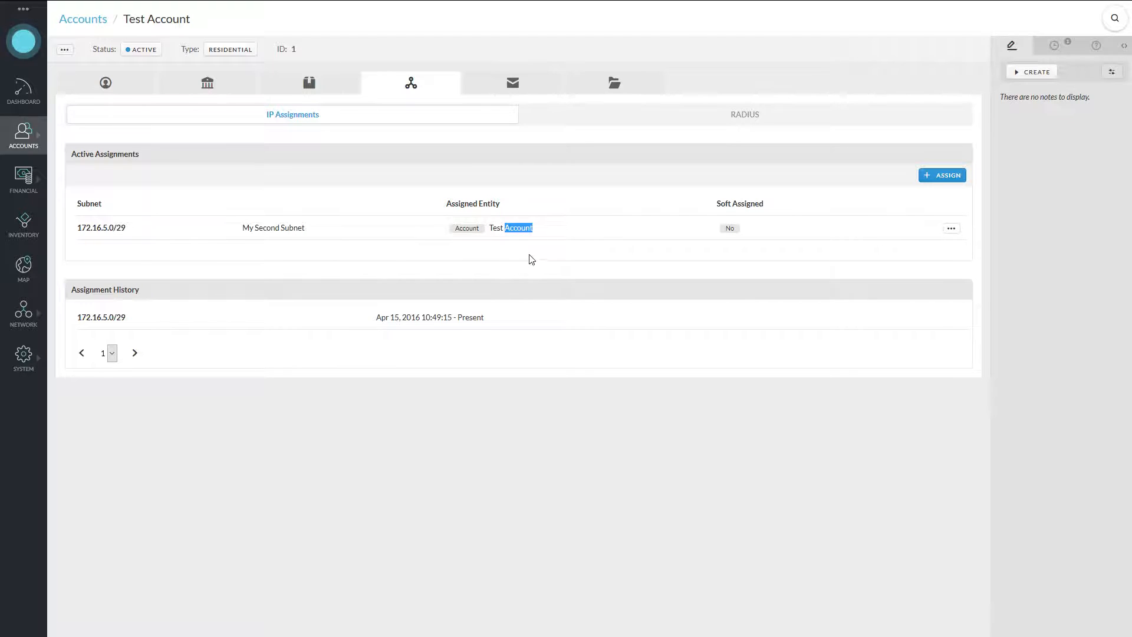
{"action": "left_click", "coordinate": [556, 235]}
{"action": "left_click_drag", "start_coordinate": [462, 317], "coordinate": [509, 318]}
{"action": "left_click", "coordinate": [521, 290]}
- Assign an automatic address from My First Pool to the non-inventoried MAC address 00aabbcc1122
{"action": "left_click", "coordinate": [944, 176]}
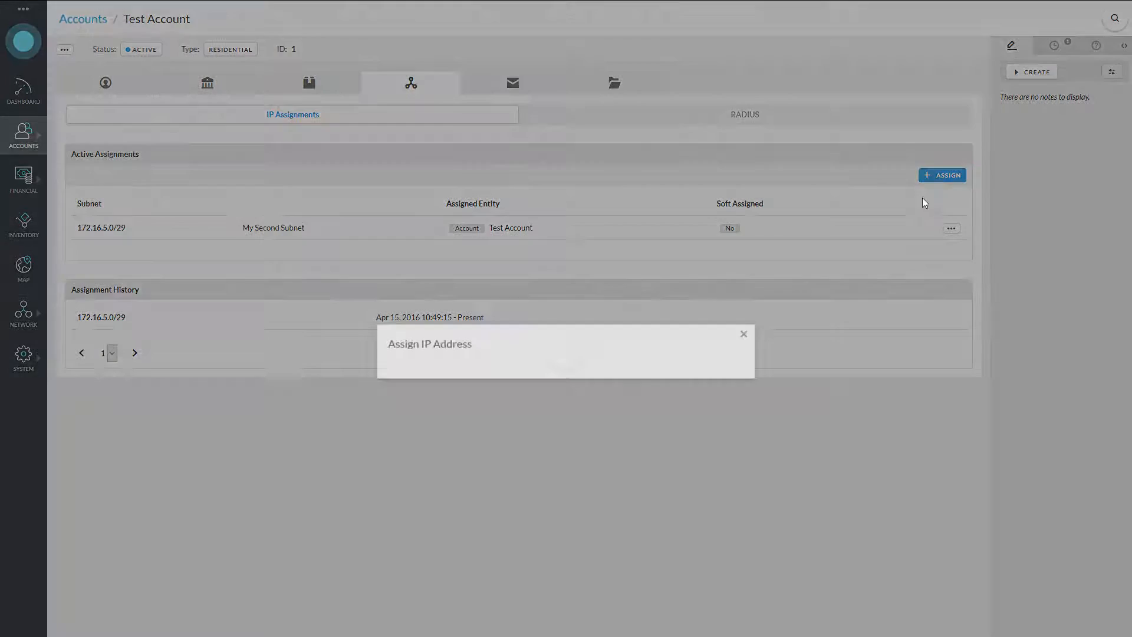
{"action": "left_click", "coordinate": [445, 308]}
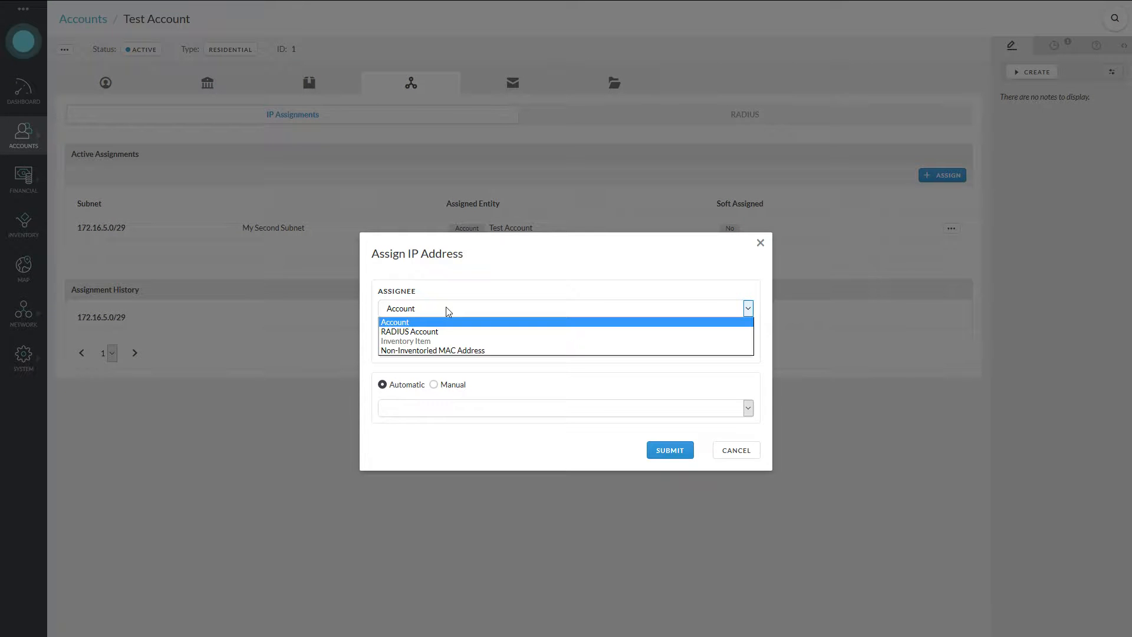
{"action": "left_click", "coordinate": [427, 353]}
{"action": "left_click", "coordinate": [433, 361]}
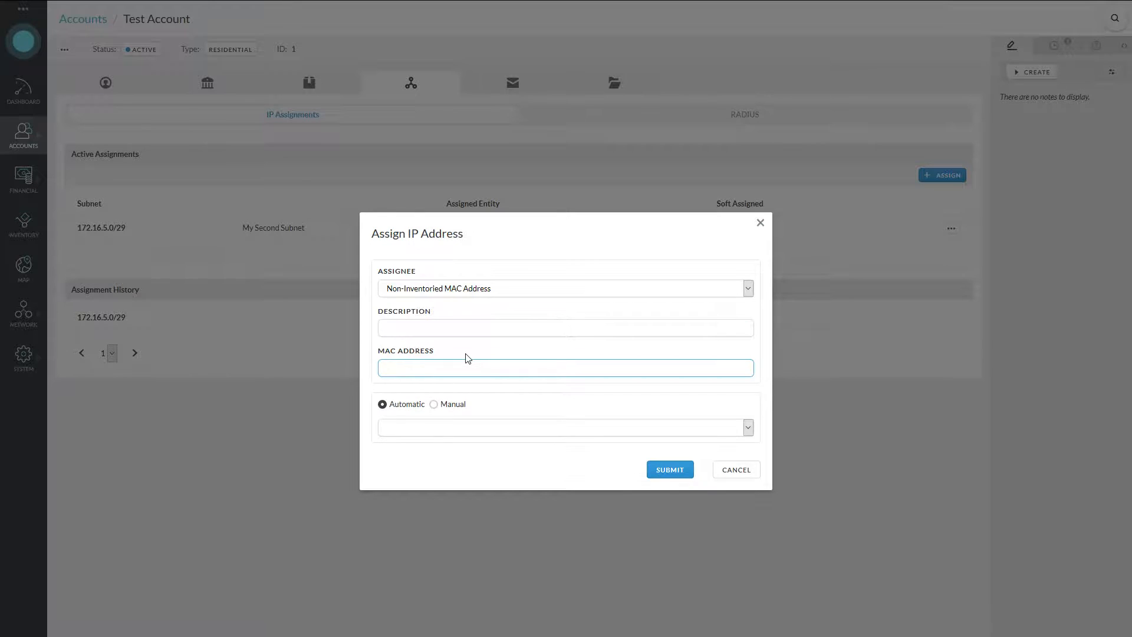
{"action": "type", "text": "00aabbcc1122"}
{"action": "left_click", "coordinate": [412, 427]}
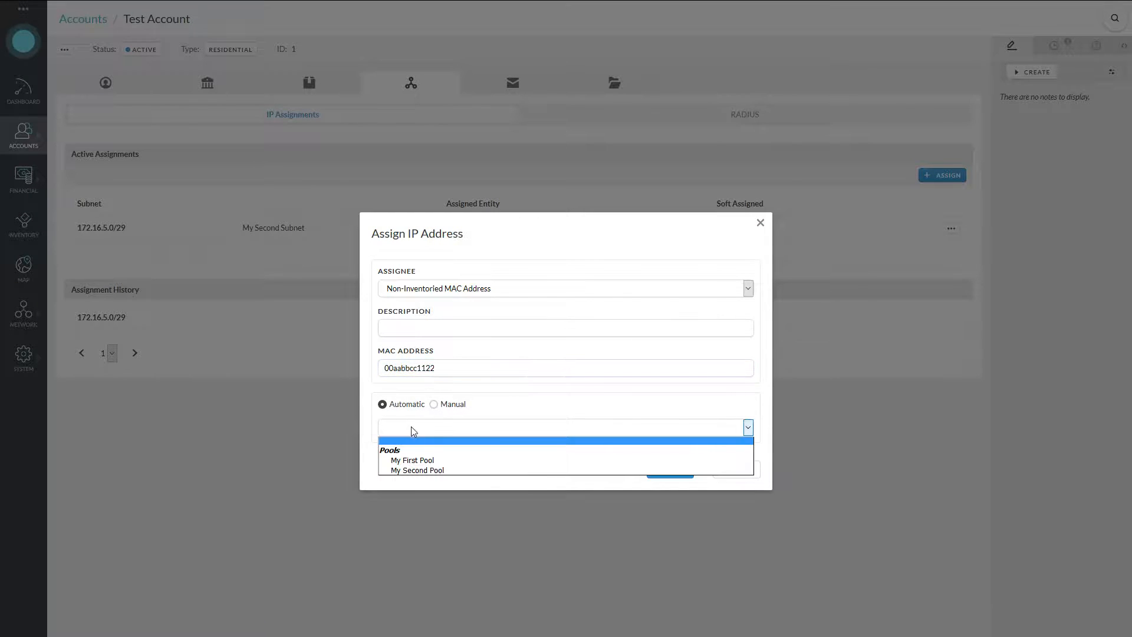
{"action": "left_click", "coordinate": [433, 461]}
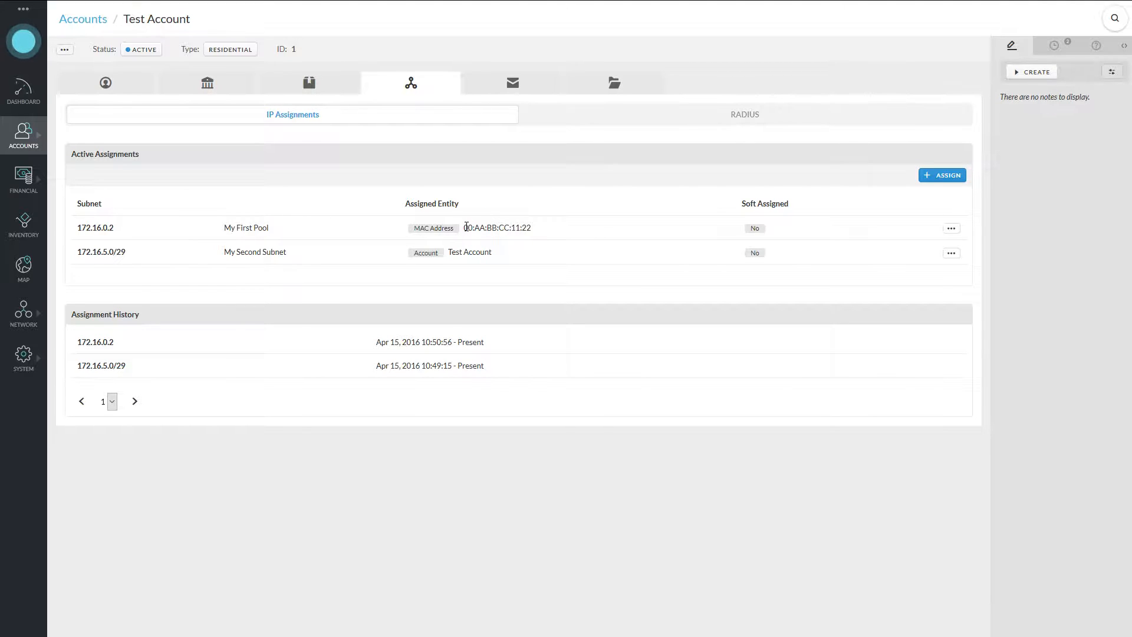
- Check the MAC address and IP address of the new pool assignment
{"action": "left_click_drag", "start_coordinate": [466, 227], "coordinate": [531, 227]}
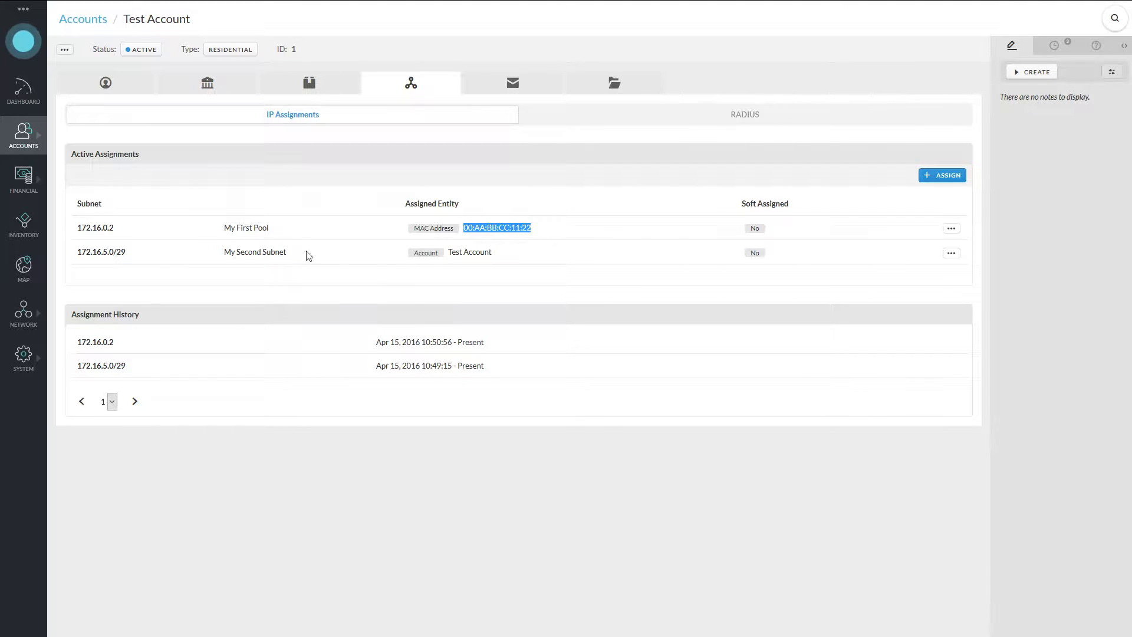
{"action": "left_click_drag", "start_coordinate": [139, 232], "coordinate": [77, 232]}
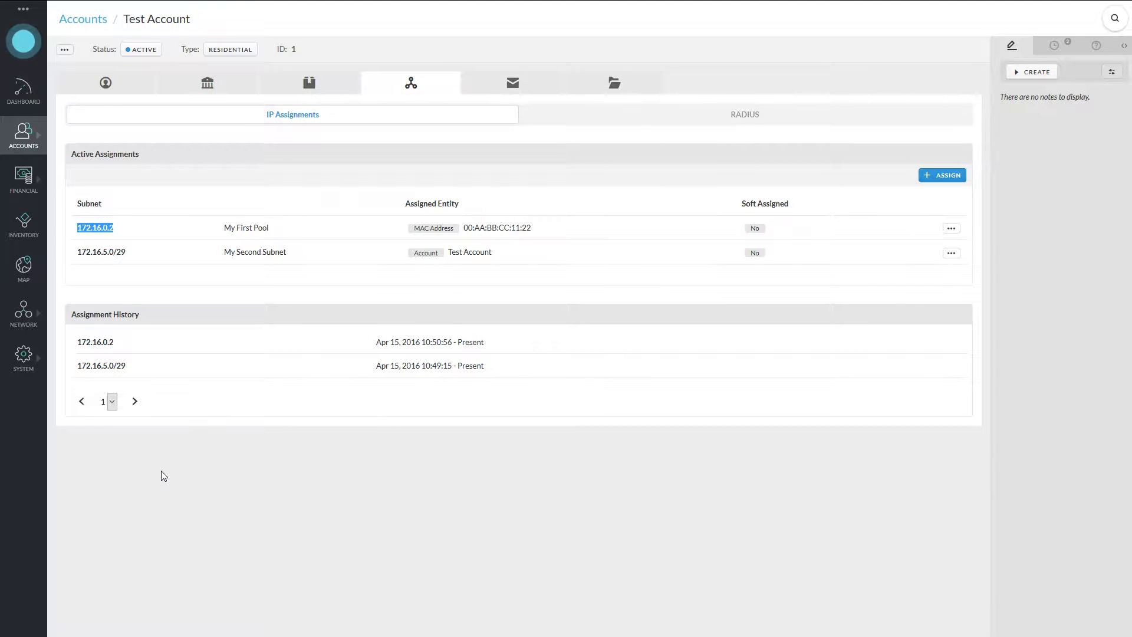
{"action": "left_click", "coordinate": [493, 451]}
- Assign RADIUS account Sonar_1 an automatic subnet with CIDR prefix 30 from My Second Subnet (172.16.4.0/22)
{"action": "left_click", "coordinate": [945, 175]}
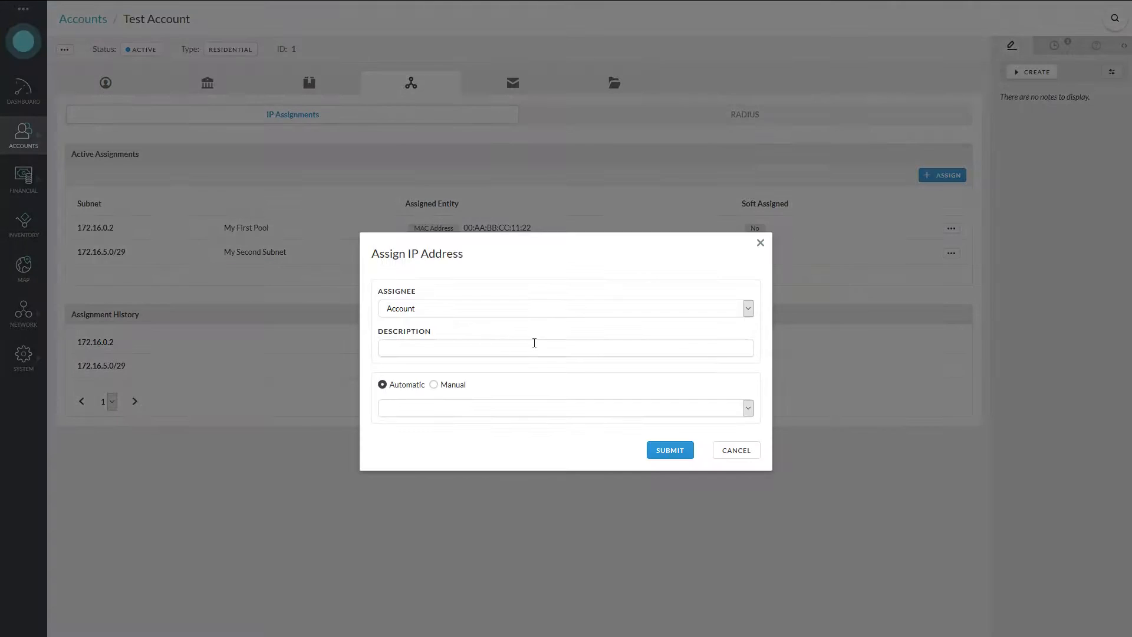
{"action": "left_click", "coordinate": [444, 310]}
{"action": "left_click", "coordinate": [434, 331]}
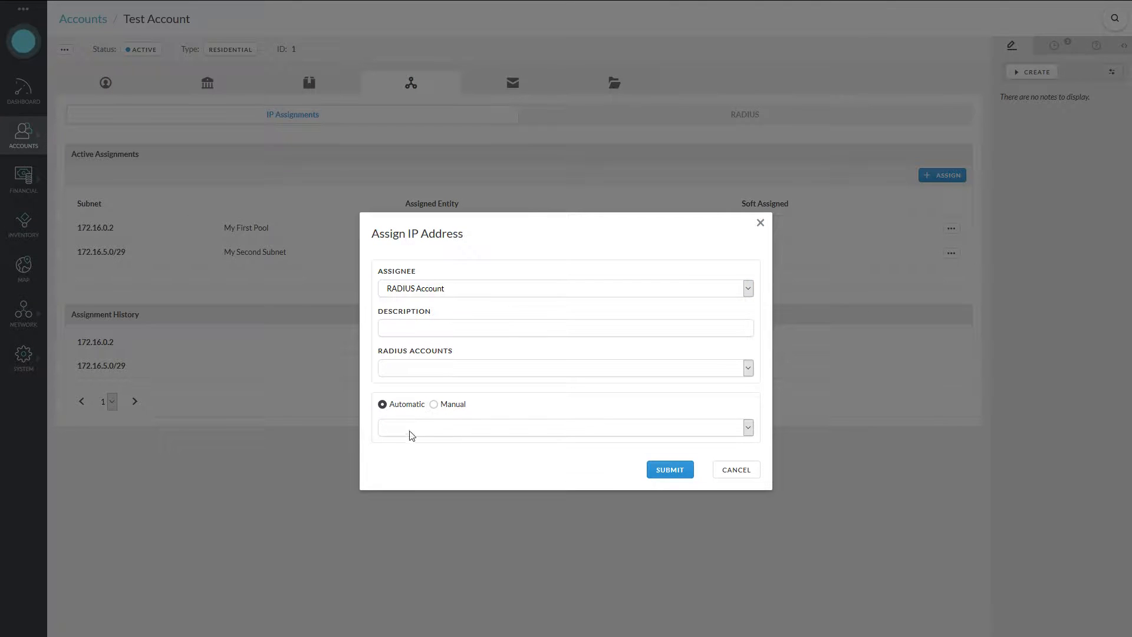
{"action": "left_click", "coordinate": [443, 368]}
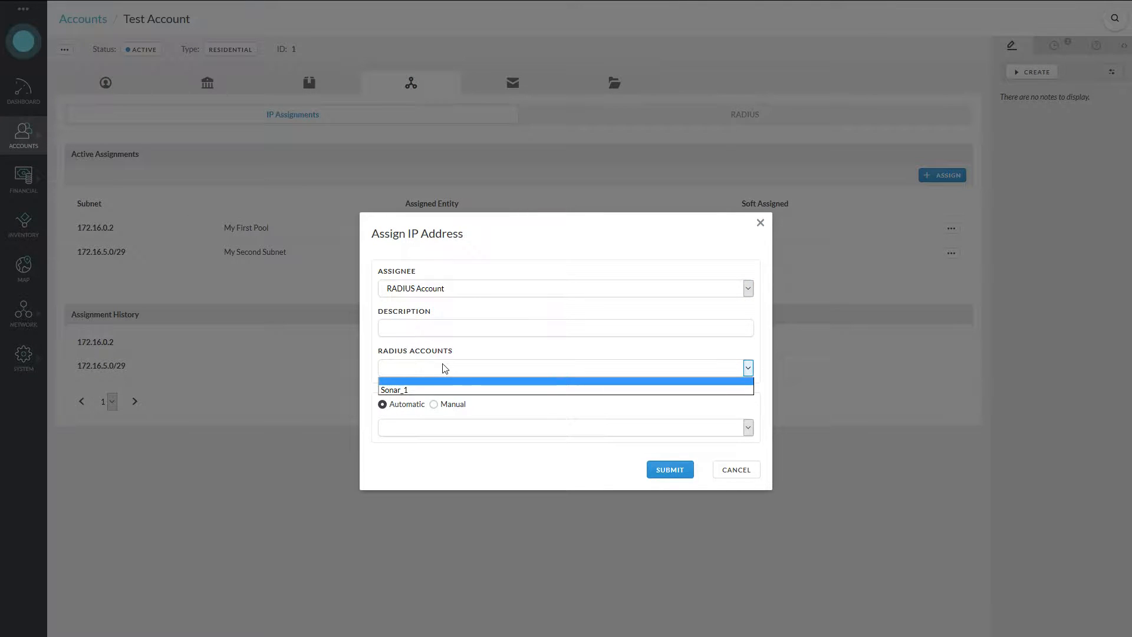
{"action": "left_click", "coordinate": [414, 392]}
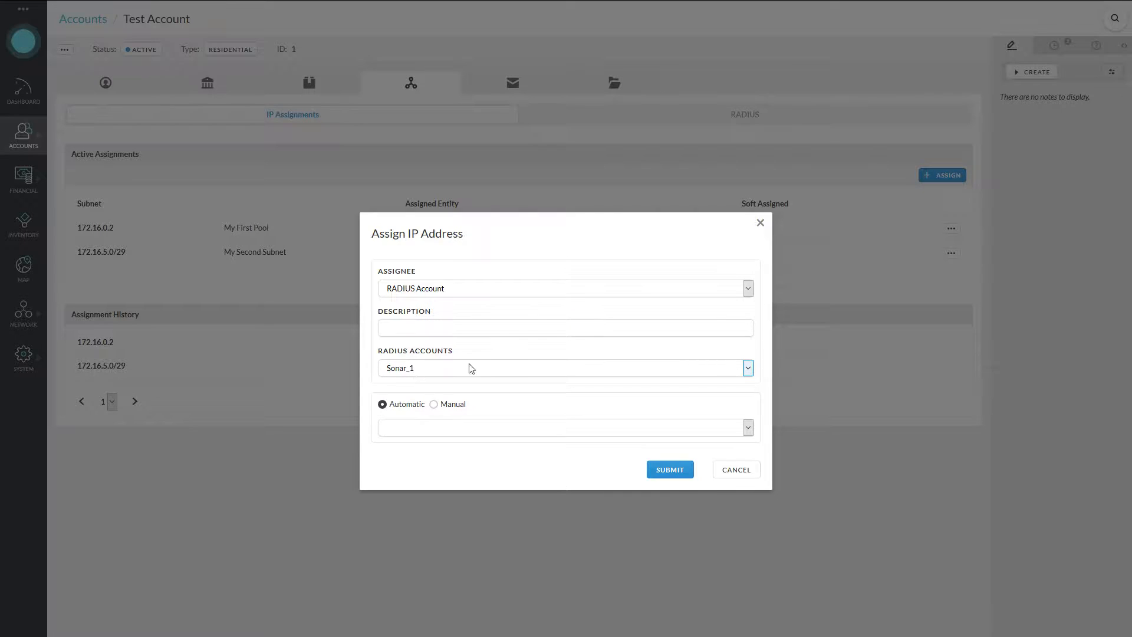
{"action": "left_click", "coordinate": [422, 429]}
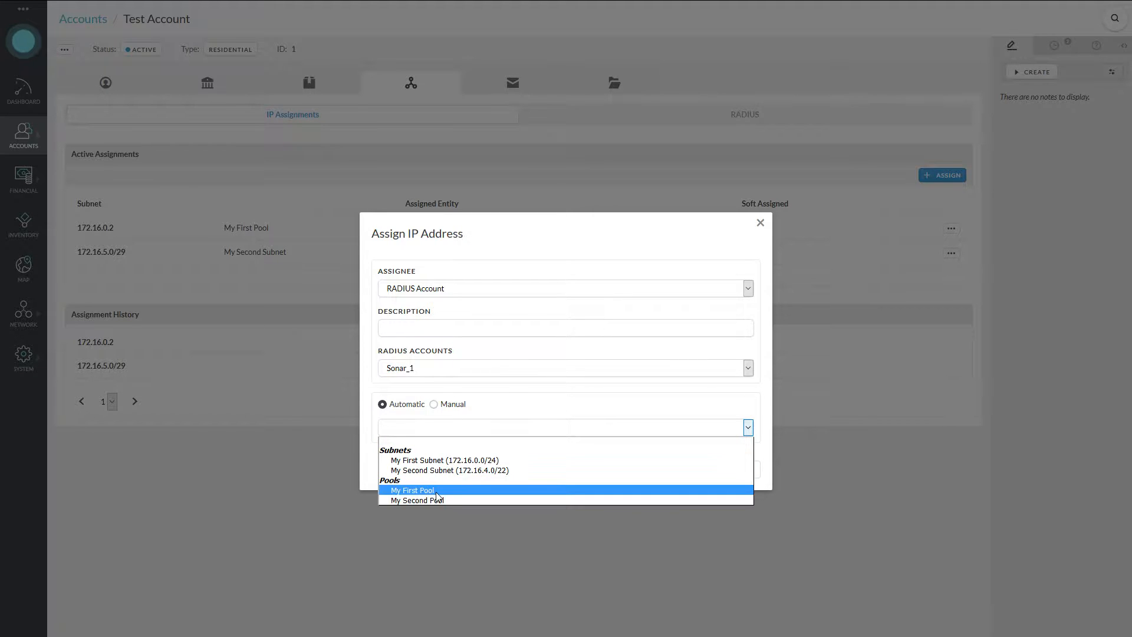
{"action": "key", "text": "Up"}
{"action": "left_click", "coordinate": [463, 471]}
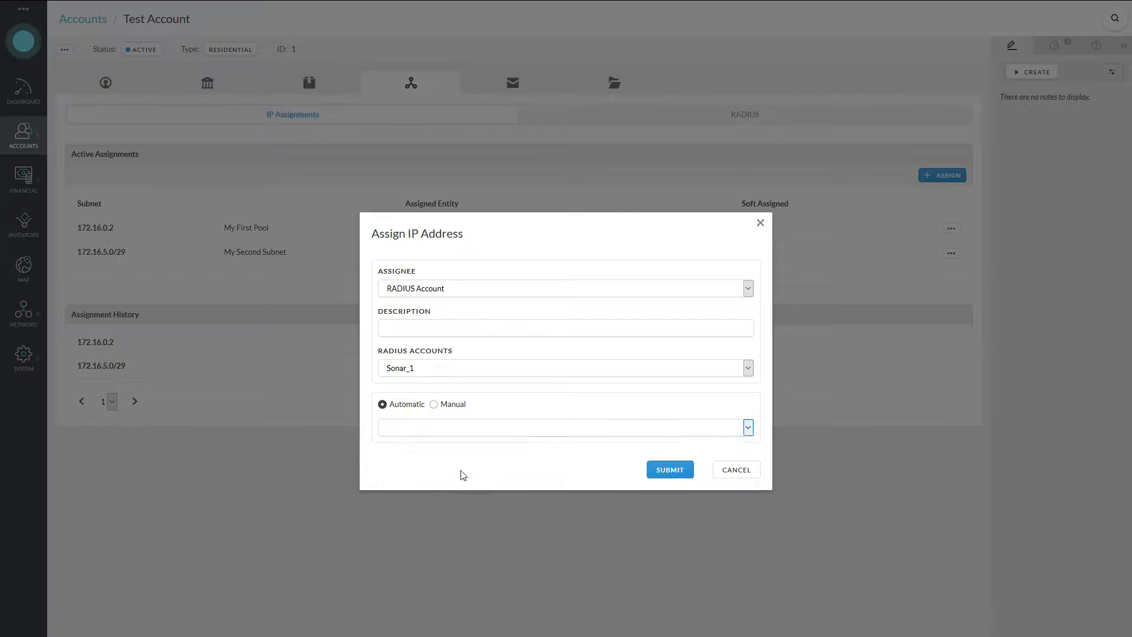
{"action": "left_click", "coordinate": [433, 453]}
{"action": "left_click", "coordinate": [416, 536]}
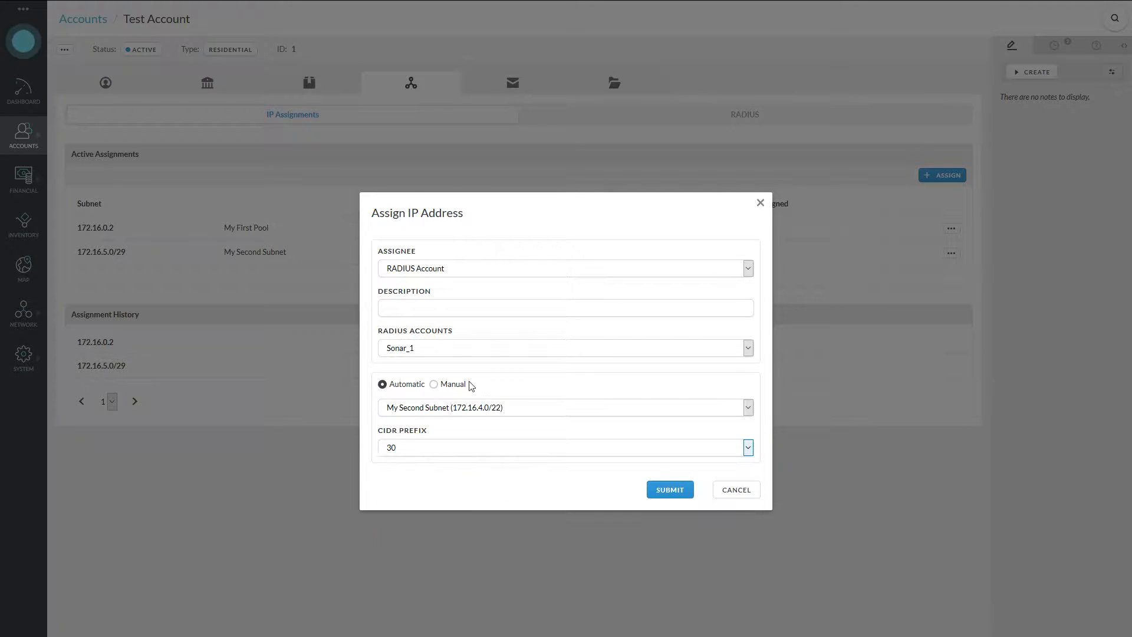
{"action": "left_click", "coordinate": [677, 490]}
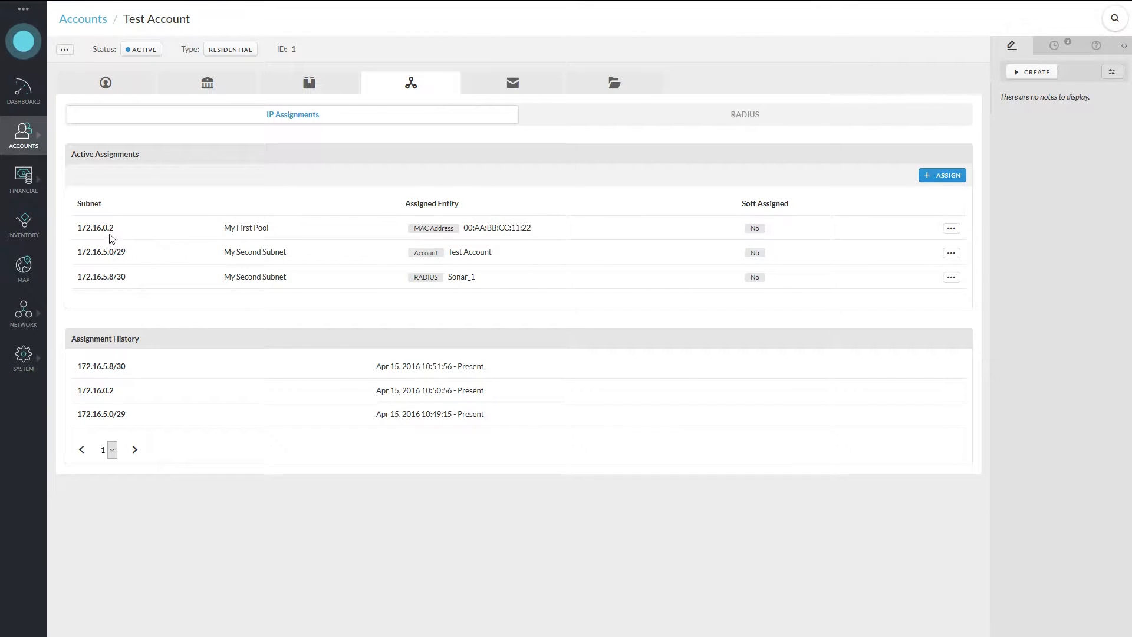
- Compare the subnets and assigned entities of the MAC address, account and RADIUS assignments
{"action": "left_click_drag", "start_coordinate": [77, 229], "coordinate": [118, 232]}
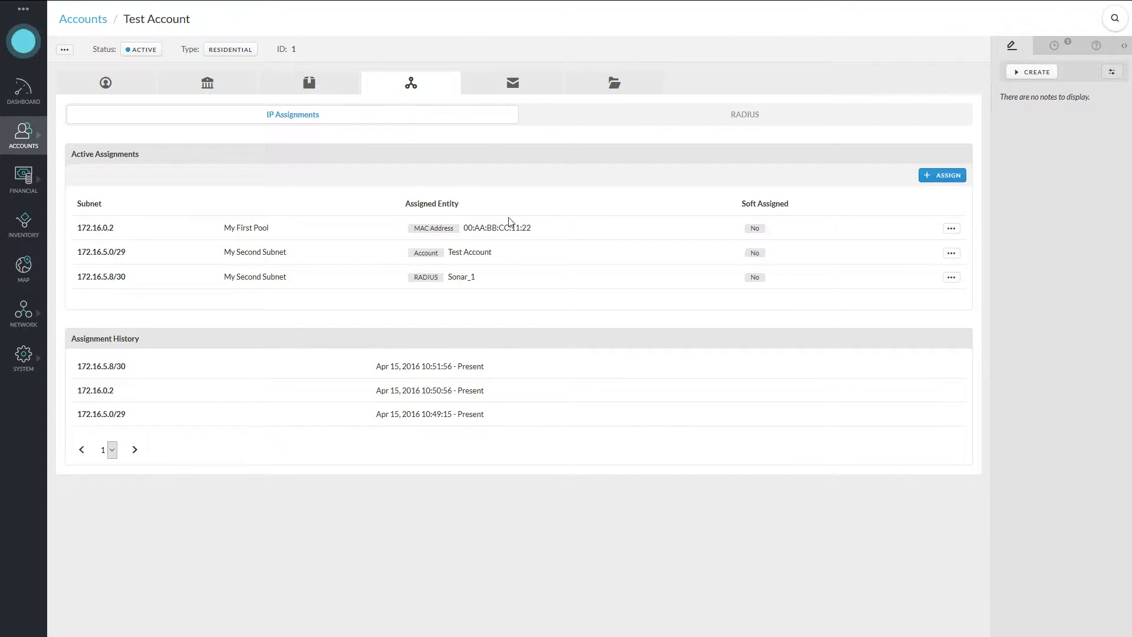
{"action": "left_click_drag", "start_coordinate": [463, 227], "coordinate": [531, 228]}
{"action": "left_click", "coordinate": [132, 256]}
{"action": "triple_click", "coordinate": [470, 252]}
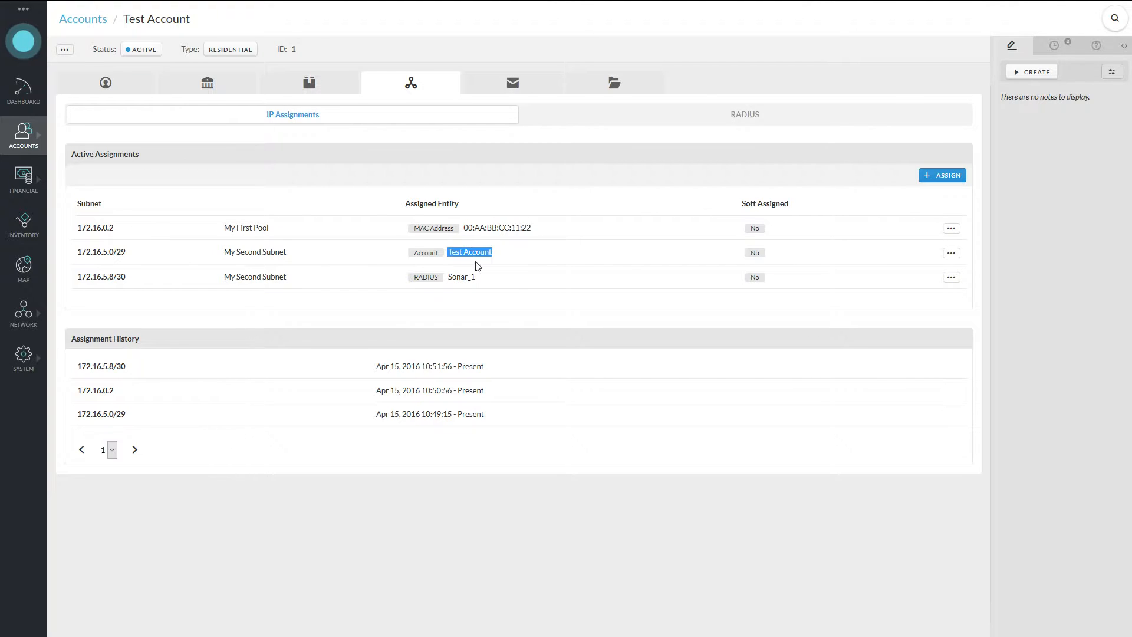
{"action": "left_click", "coordinate": [513, 263]}
{"action": "left_click_drag", "start_coordinate": [92, 277], "coordinate": [126, 278]}
{"action": "left_click_drag", "start_coordinate": [449, 277], "coordinate": [475, 278]}
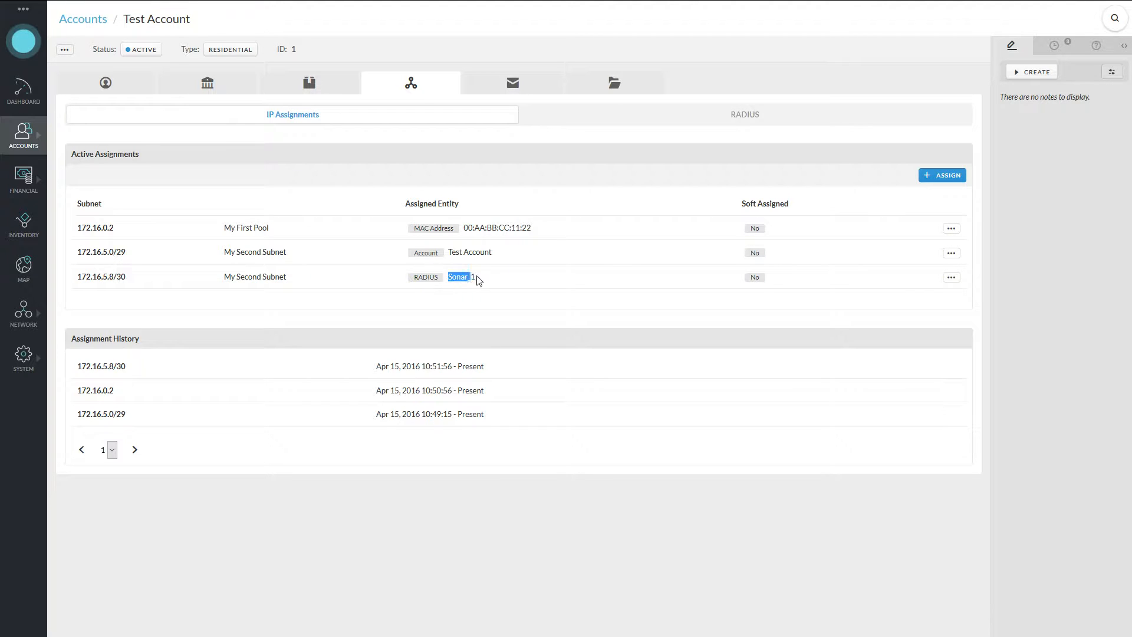
{"action": "left_click", "coordinate": [489, 278]}
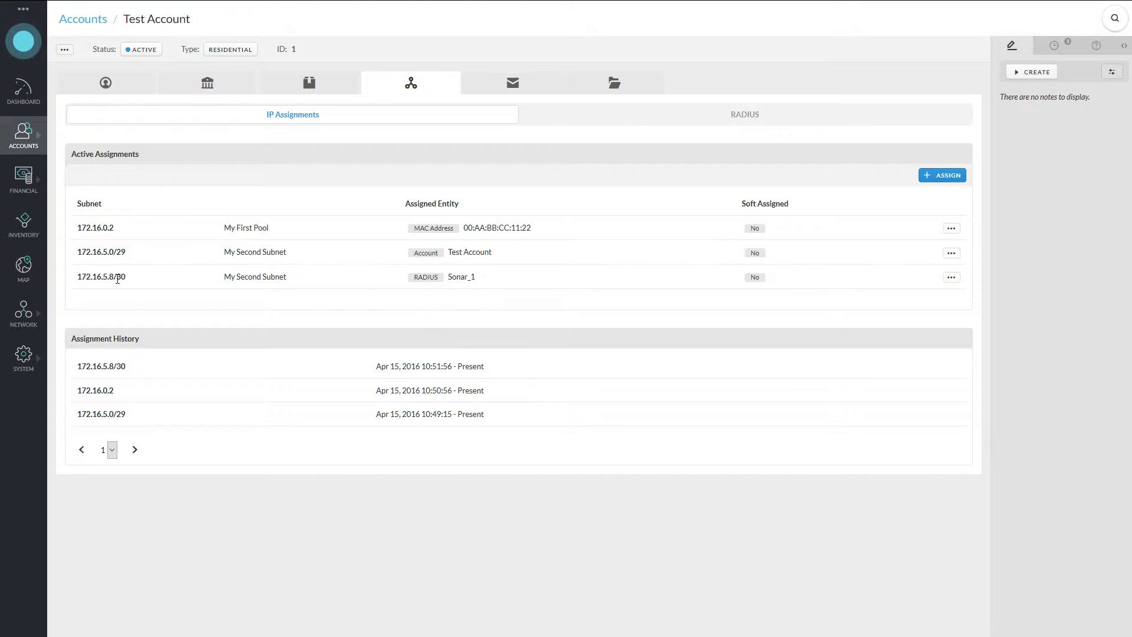
- Copy the IP address 172.16.5.8, without its prefix, from the RADIUS assignment
{"action": "left_click_drag", "start_coordinate": [113, 278], "coordinate": [77, 284]}
{"action": "right_click", "coordinate": [88, 281]}
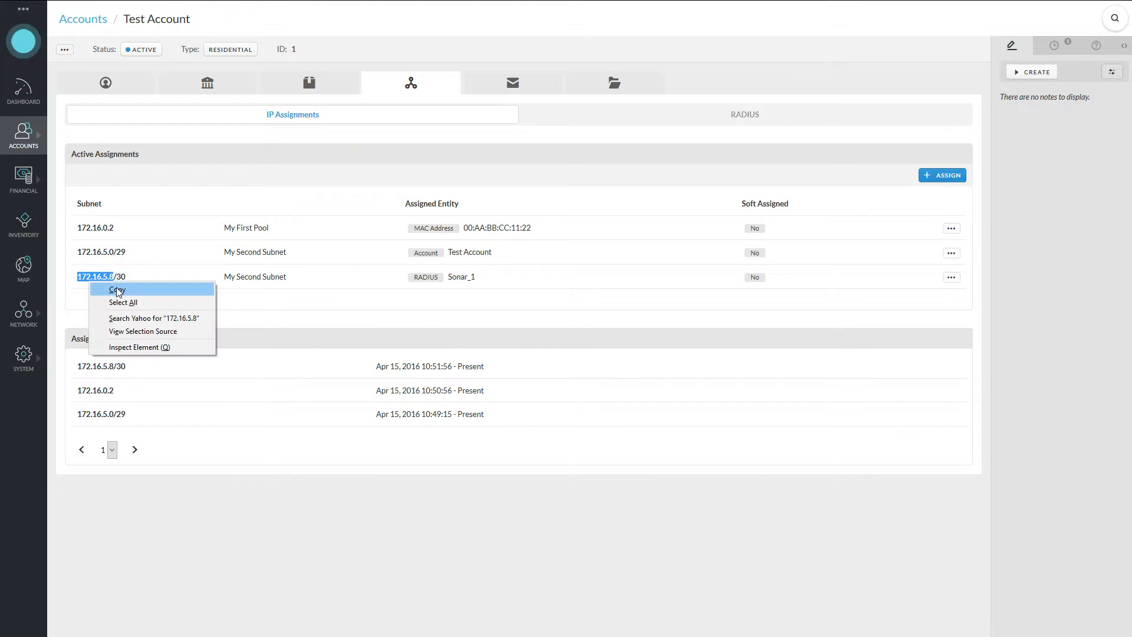
{"action": "left_click", "coordinate": [122, 290]}
{"action": "left_click", "coordinate": [161, 281]}
- Delete the active IP assignment of RADIUS account Sonar_1
{"action": "left_click", "coordinate": [951, 278]}
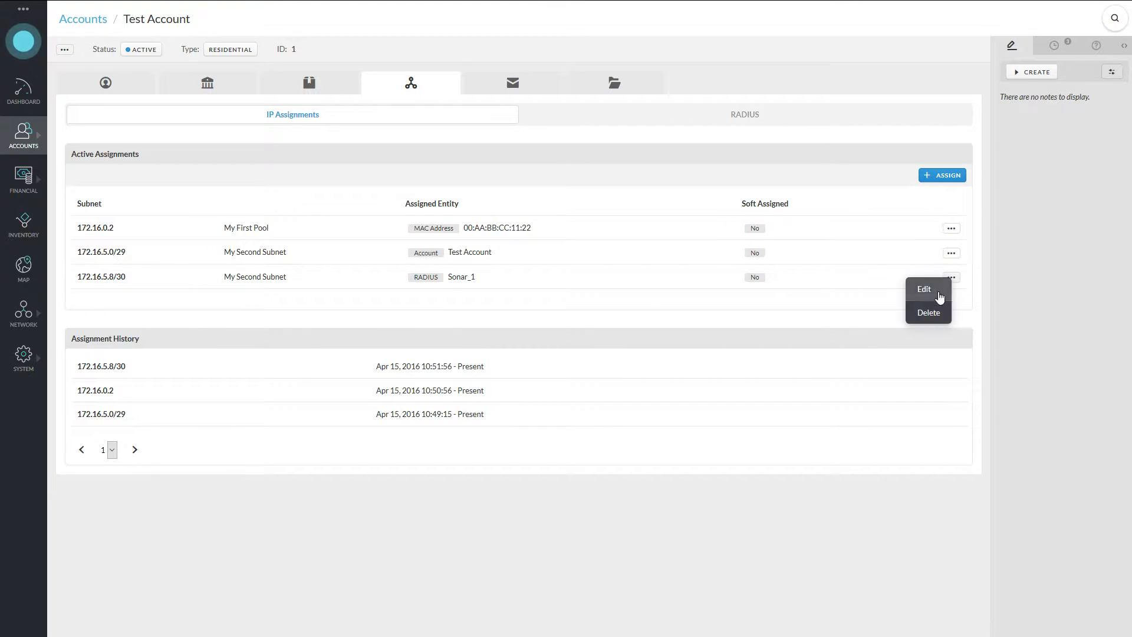
{"action": "left_click", "coordinate": [922, 318]}
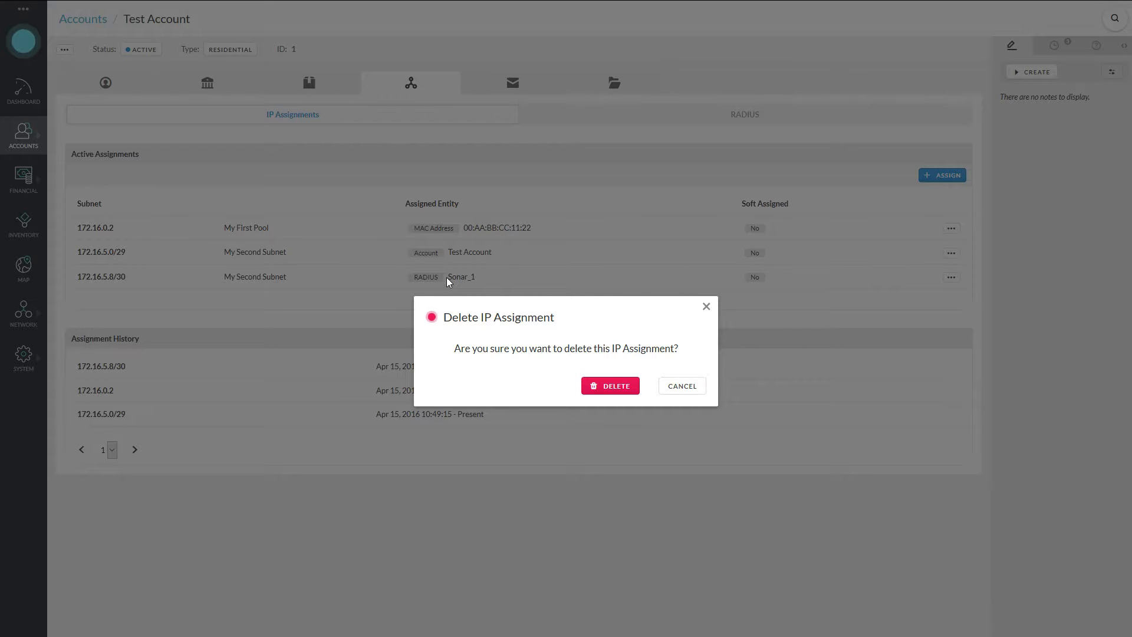
{"action": "left_click", "coordinate": [615, 389]}
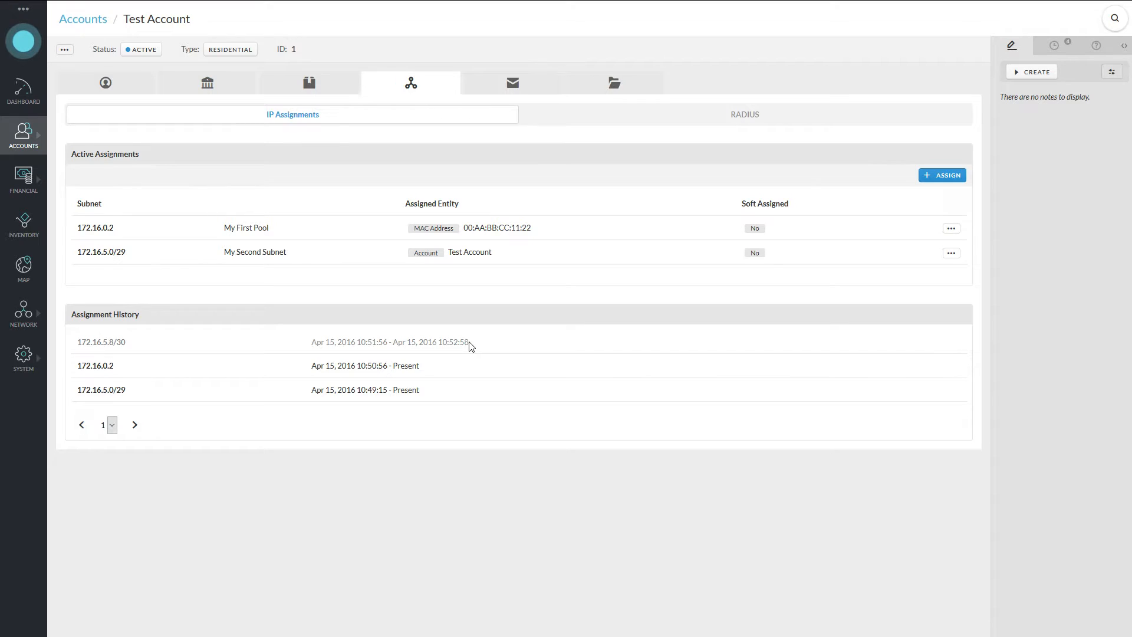
- Check the deleted subnet's entry and its start and end dates in the assignment history
{"action": "left_click_drag", "start_coordinate": [128, 344], "coordinate": [79, 342]}
{"action": "left_click", "coordinate": [136, 344]}
{"action": "left_click_drag", "start_coordinate": [311, 343], "coordinate": [474, 343]}
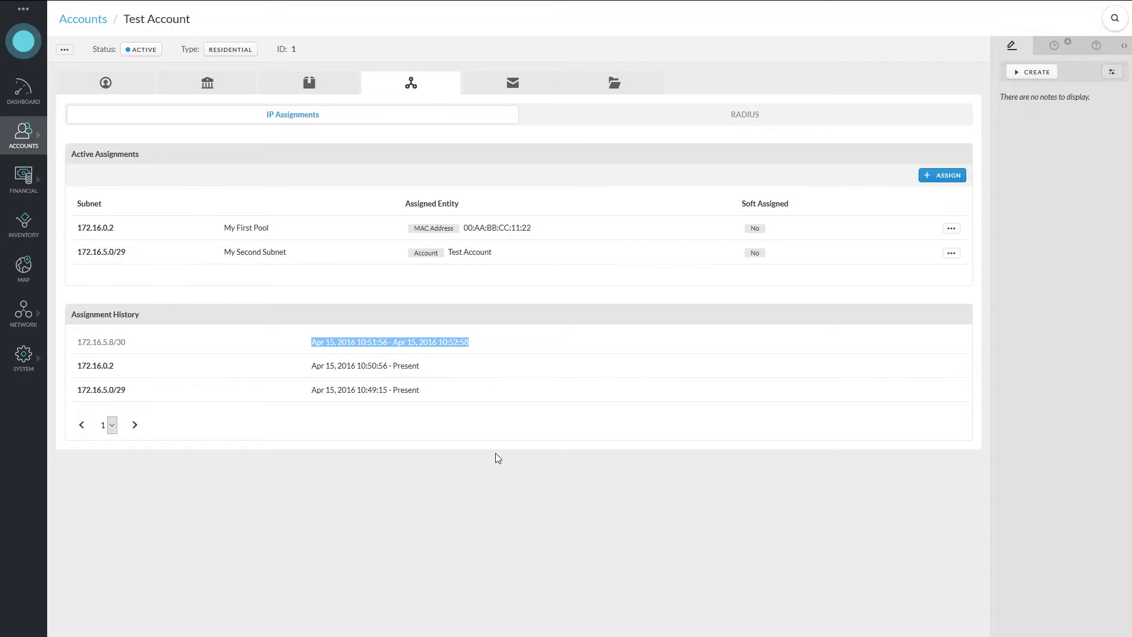
{"action": "left_click", "coordinate": [510, 394]}
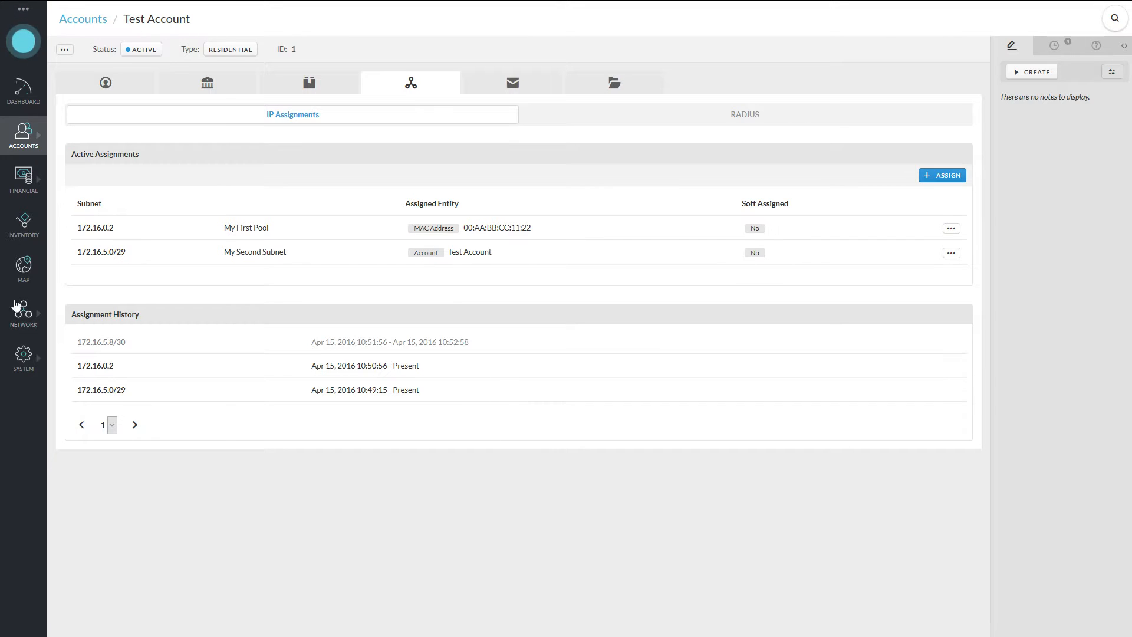
- Look up the copied address 172.16.5.8 in IPAM and review its existing and previous assignments
{"action": "left_click", "coordinate": [24, 312]}
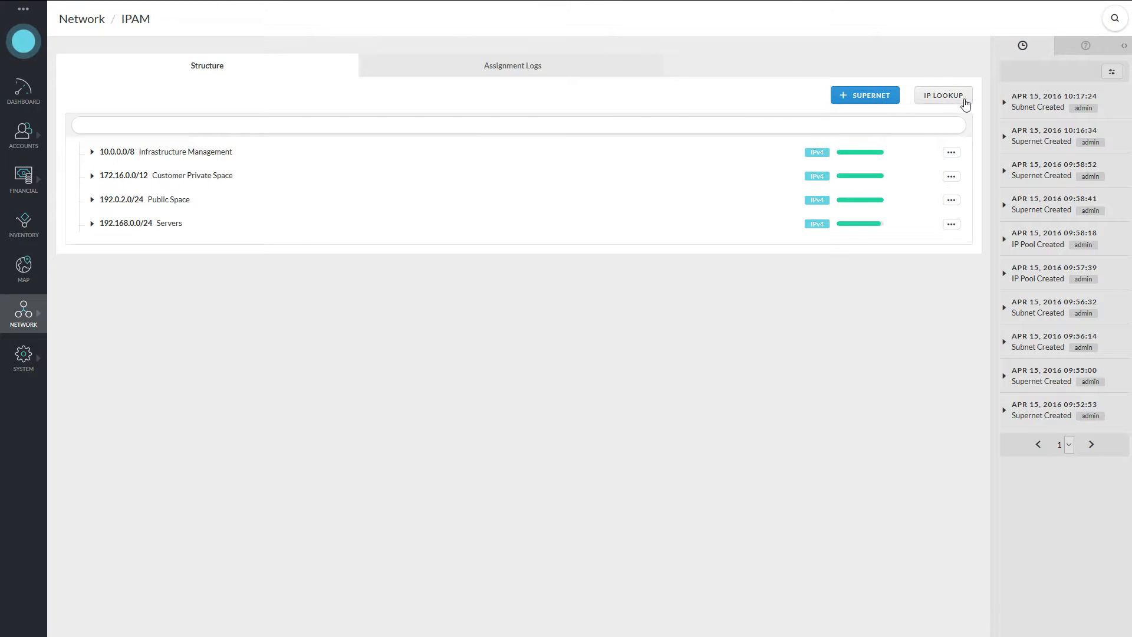
{"action": "left_click", "coordinate": [944, 95]}
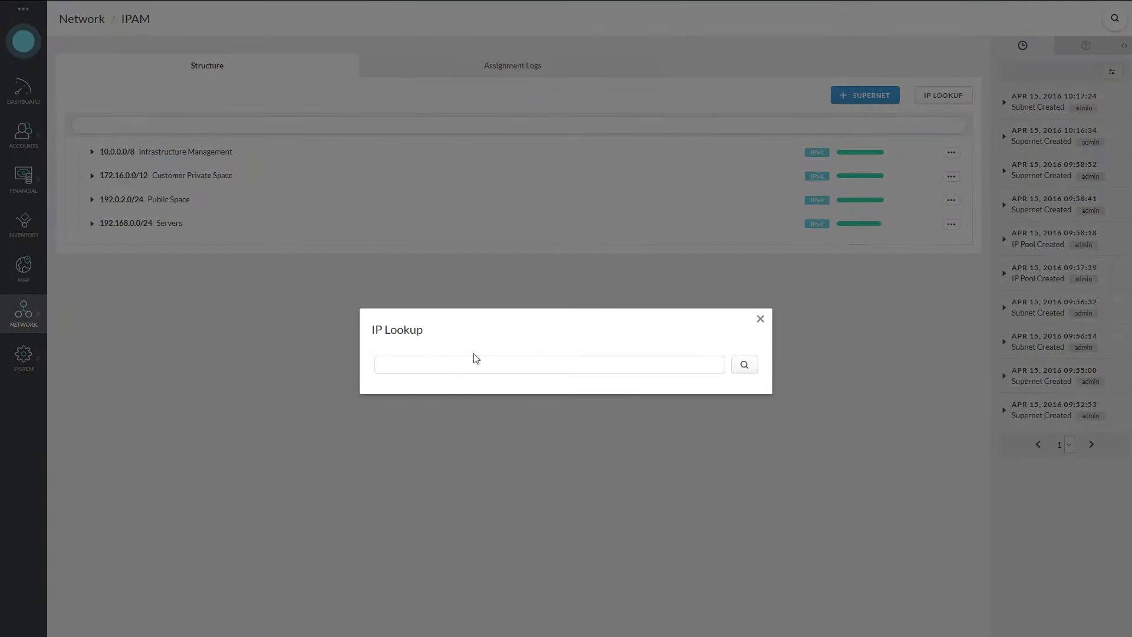
{"action": "right_click", "coordinate": [455, 364]}
{"action": "left_click", "coordinate": [482, 416]}
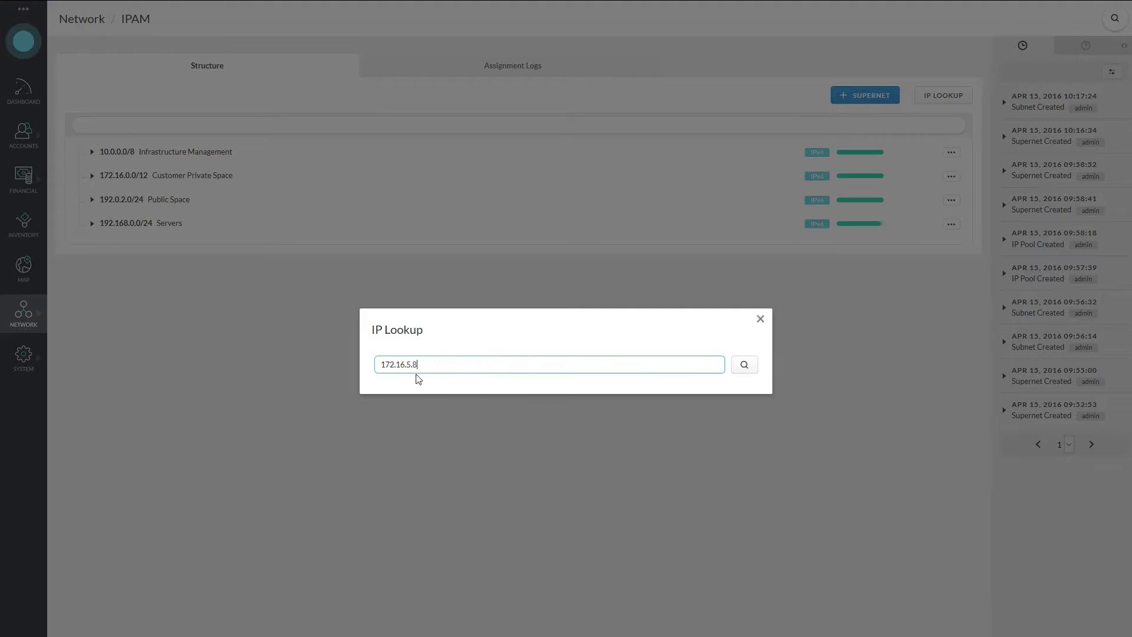
{"action": "left_click", "coordinate": [742, 369]}
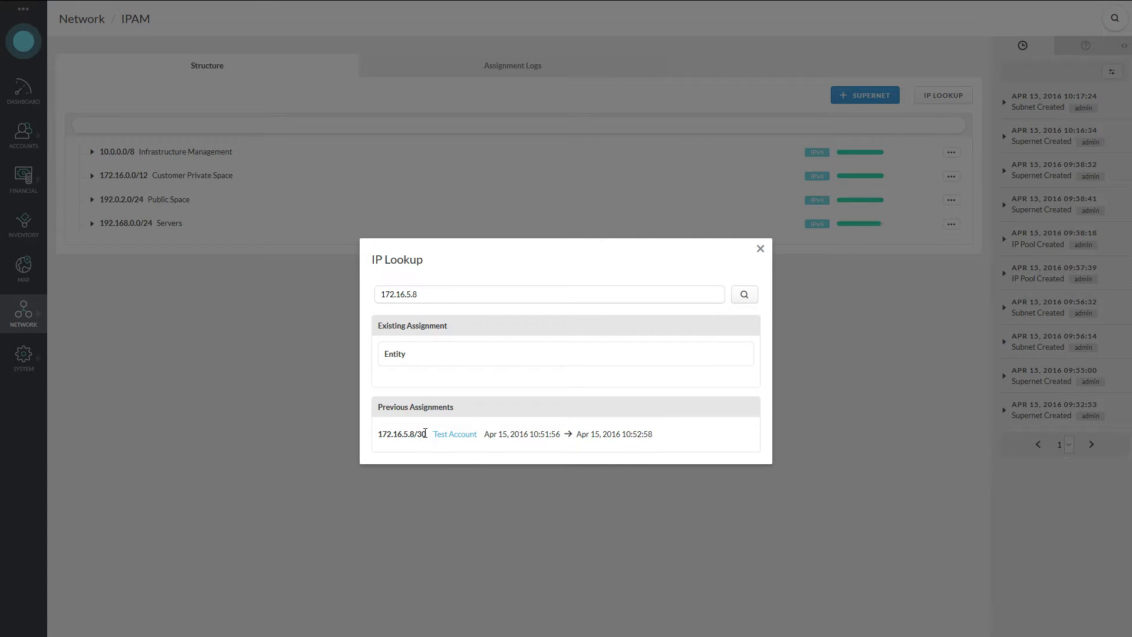
{"action": "left_click_drag", "start_coordinate": [425, 433], "coordinate": [379, 434]}
{"action": "left_click", "coordinate": [515, 433]}
- Look up the address 172.16.5.9 for existing and previous assignments, and close the lookup
{"action": "left_click", "coordinate": [496, 291]}
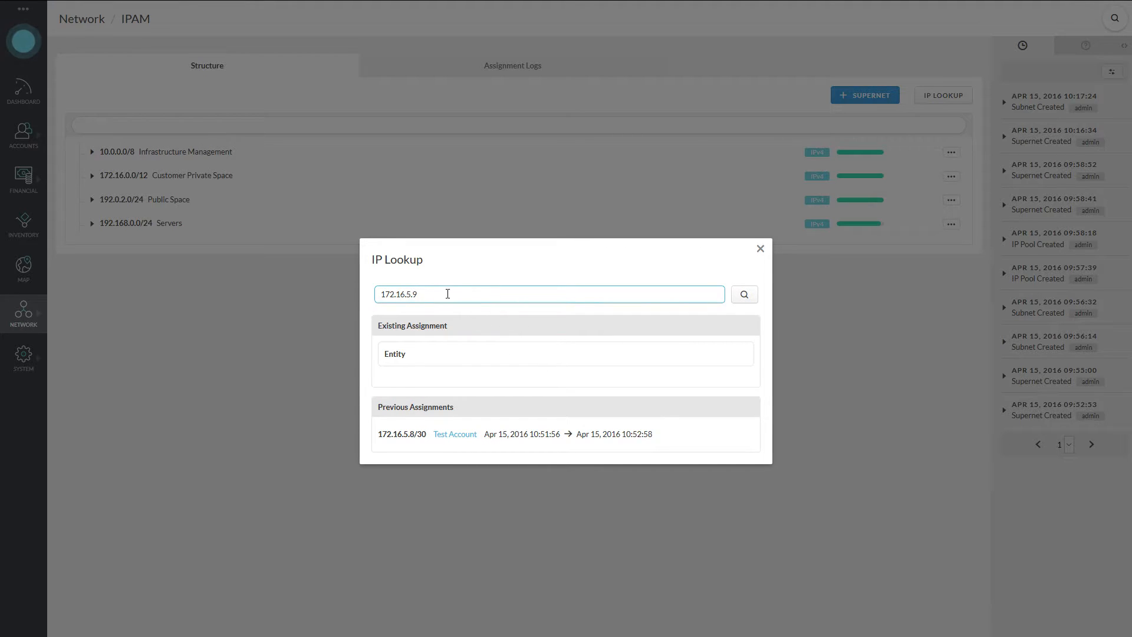
{"action": "left_click", "coordinate": [746, 296]}
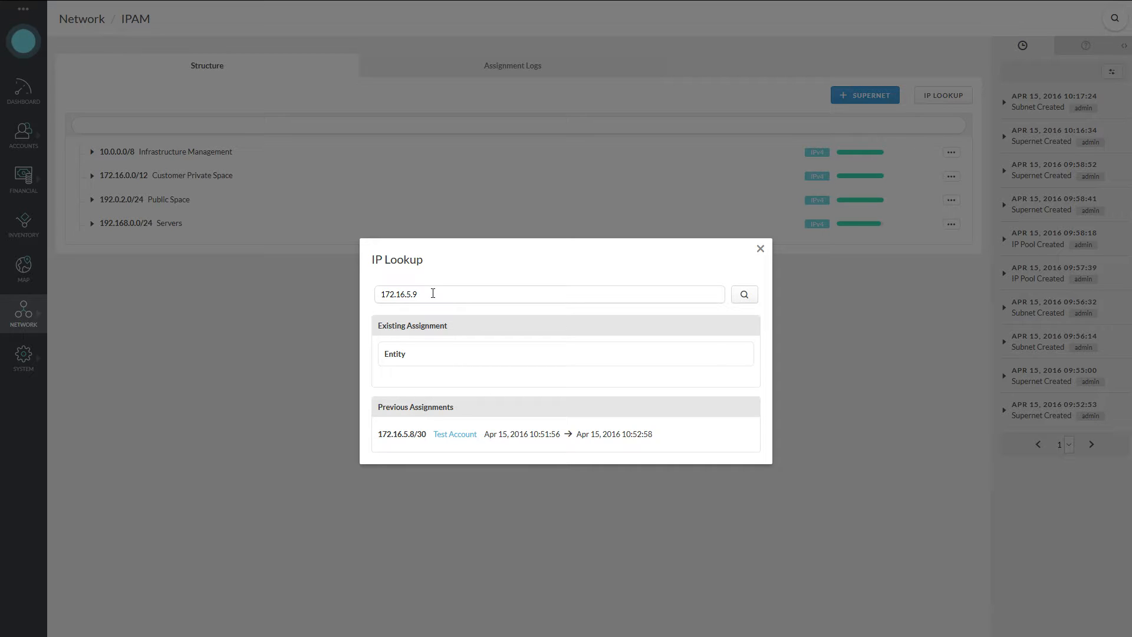
{"action": "left_click", "coordinate": [759, 255]}
- Start an IP assignment for My First Network Site, drawing automatically from Servers in Rack 1 (192.168.0.0/28)
{"action": "left_click", "coordinate": [30, 315]}
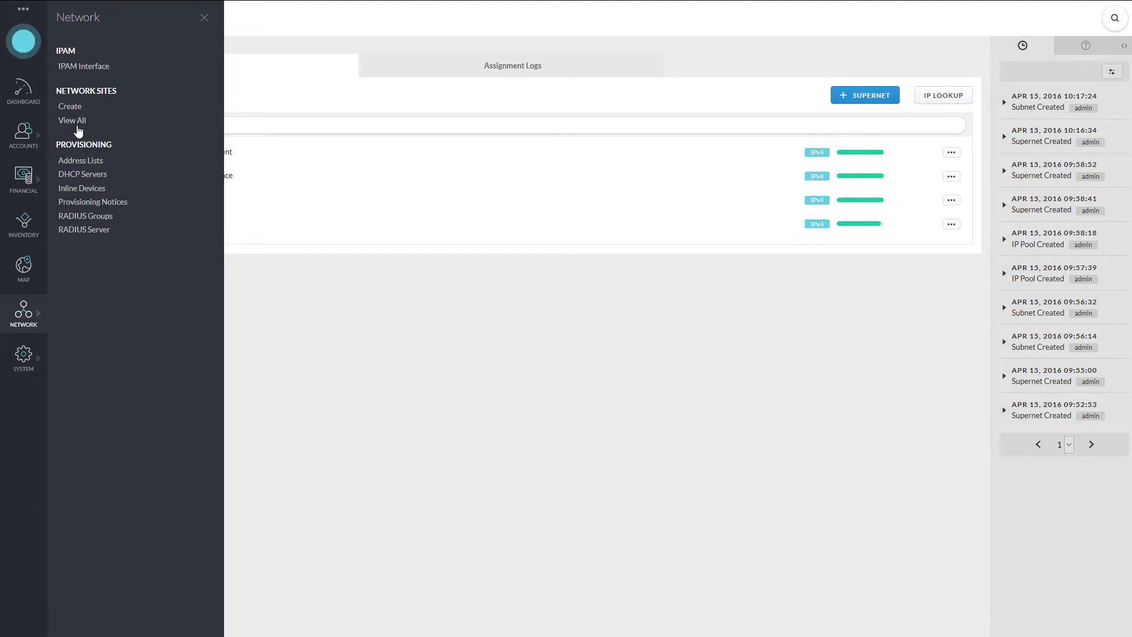
{"action": "left_click", "coordinate": [78, 125]}
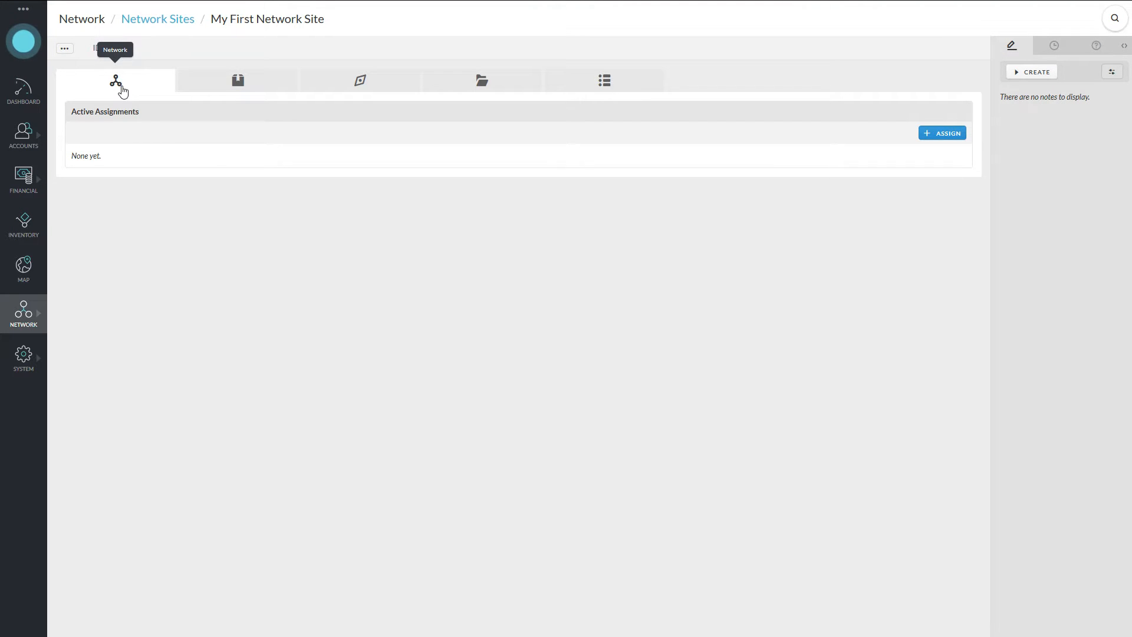
{"action": "left_click", "coordinate": [946, 133]}
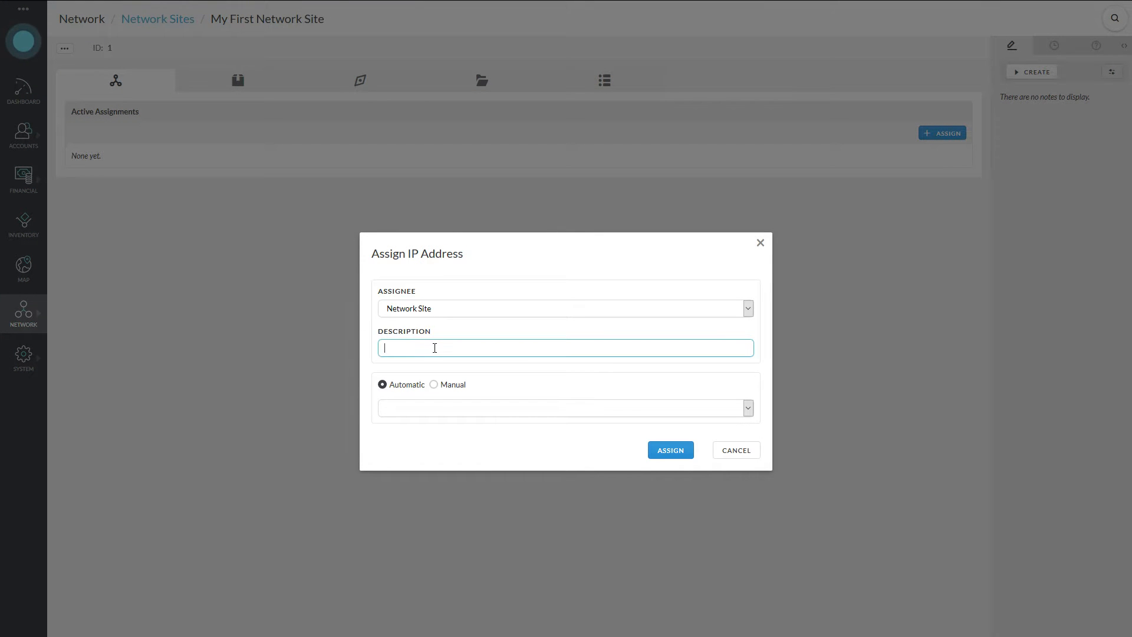
{"action": "left_click", "coordinate": [424, 407]}
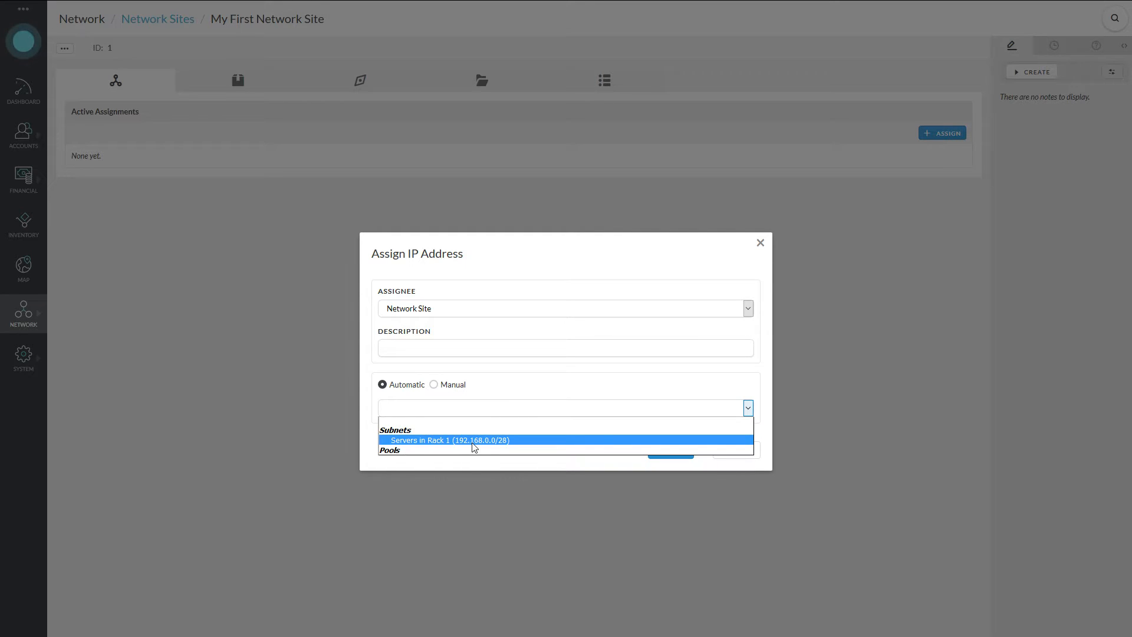
{"action": "left_click", "coordinate": [512, 446]}
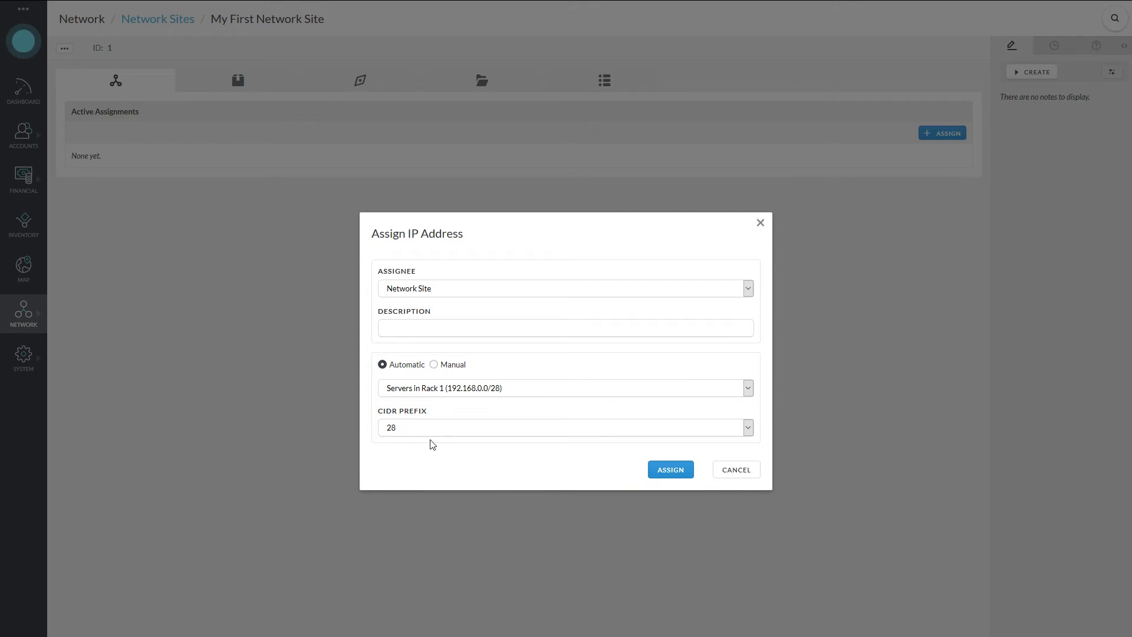
- Set the CIDR prefix to 32 and the description to Web Server, submit the assignment and check its address
{"action": "left_click", "coordinate": [431, 429]}
{"action": "left_click", "coordinate": [415, 480]}
{"action": "left_click", "coordinate": [448, 327]}
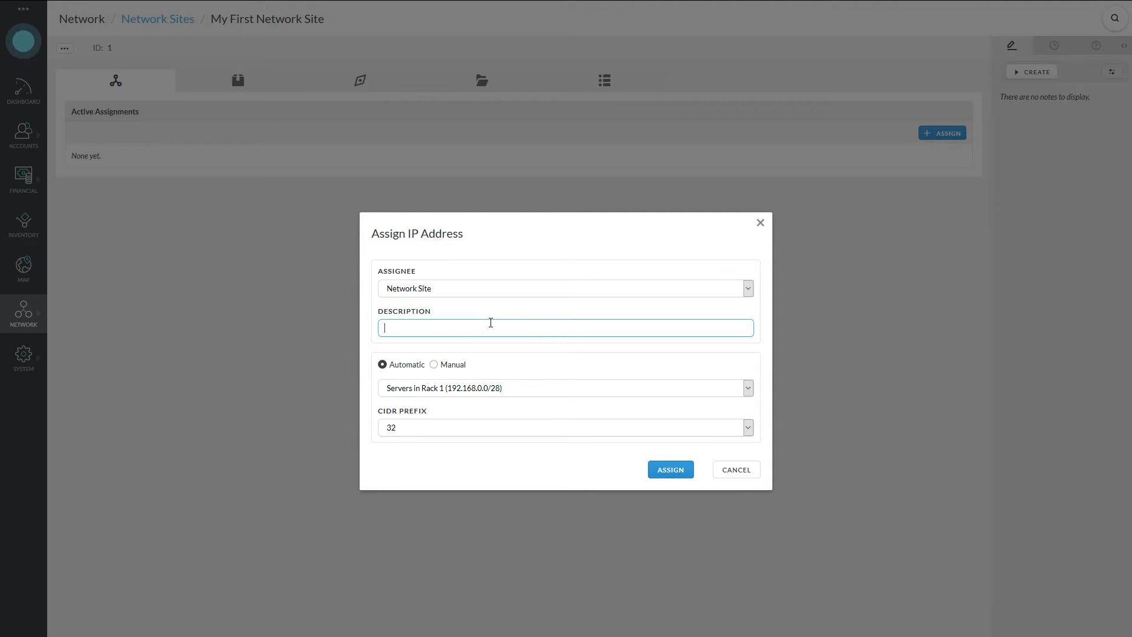
{"action": "type", "text": "Web Sere"}
{"action": "type", "text": "er"}
{"action": "left_click", "coordinate": [678, 469]}
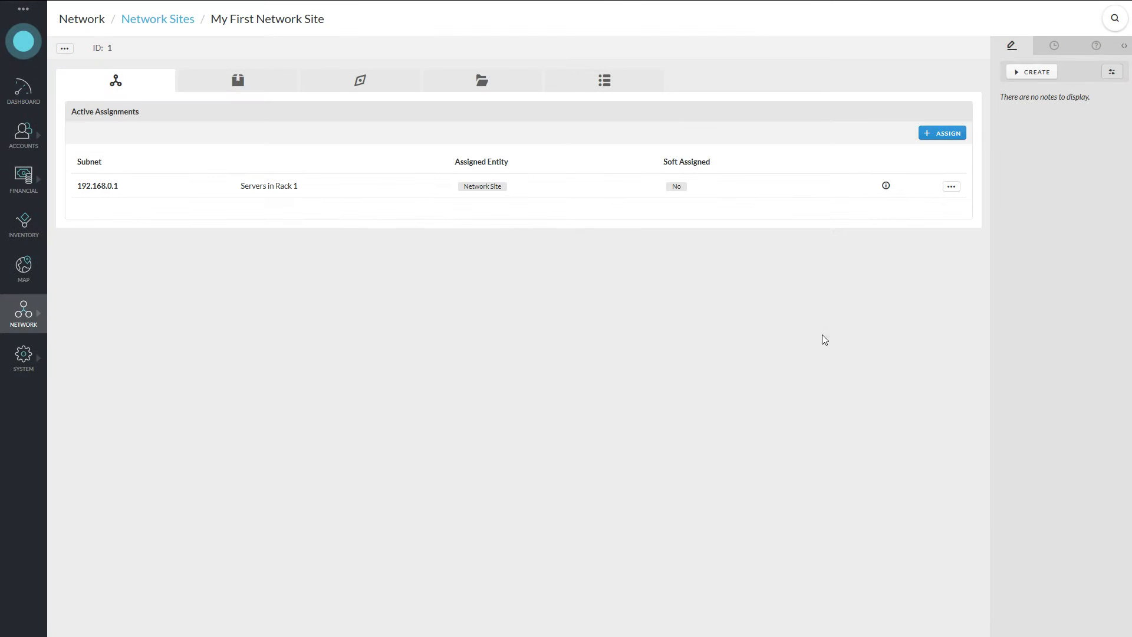
{"action": "double_click", "coordinate": [115, 187]}
{"action": "left_click", "coordinate": [166, 205]}
- In IPAM, examine the assignments in My First Pool of My First Subnet (172.16.0.0/24) under Customer Private Space, and collapse the tree again
{"action": "left_click", "coordinate": [44, 312]}
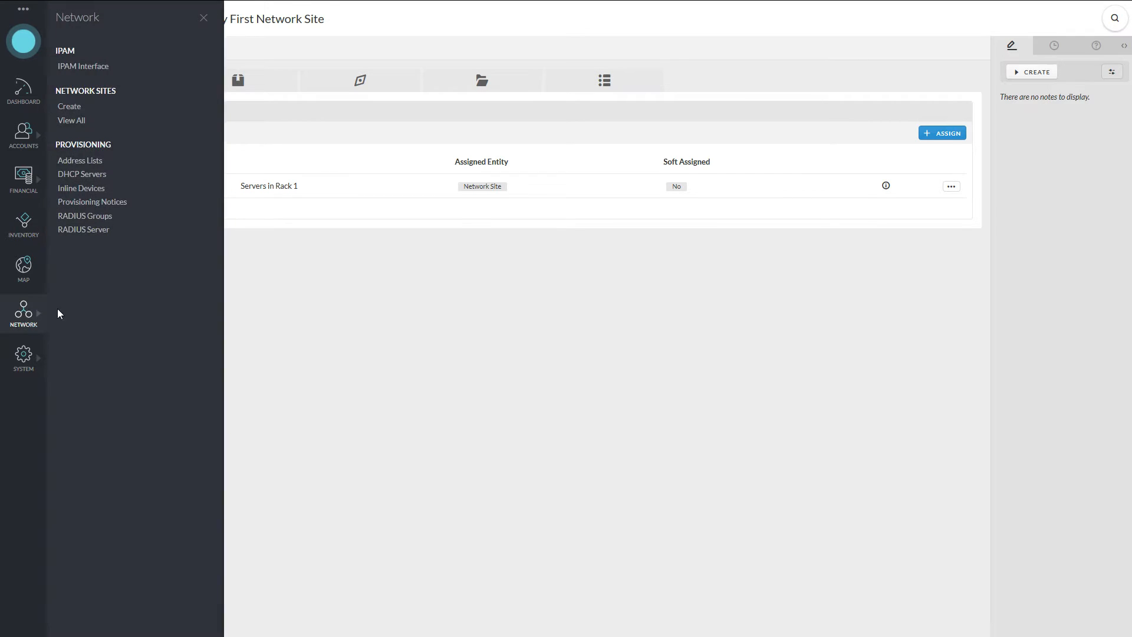
{"action": "left_click", "coordinate": [77, 67]}
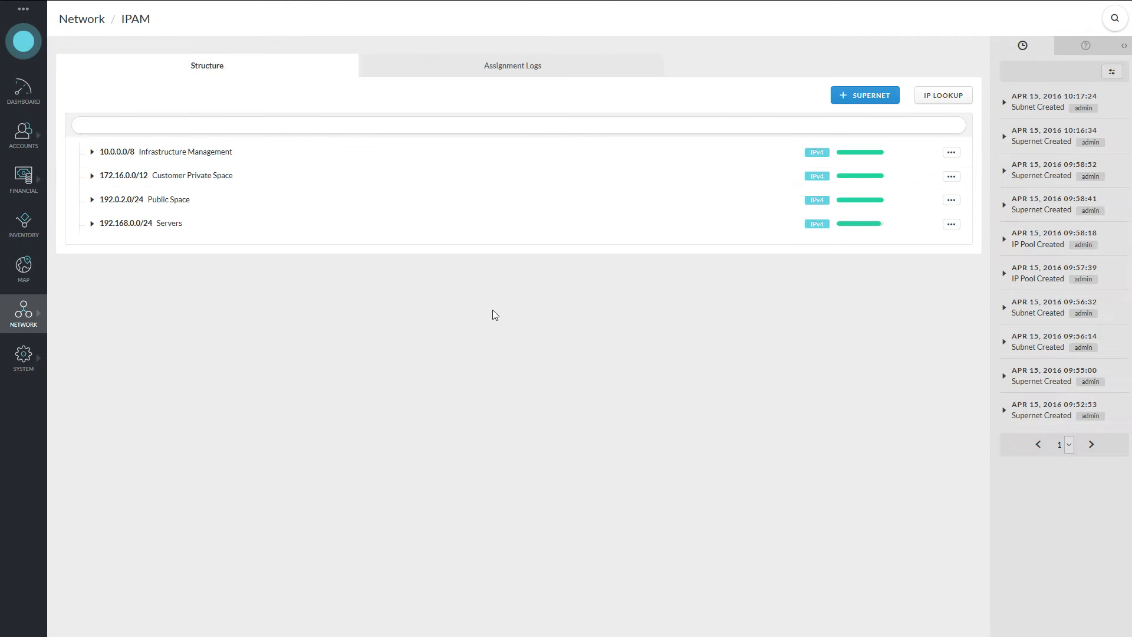
{"action": "left_click", "coordinate": [187, 176]}
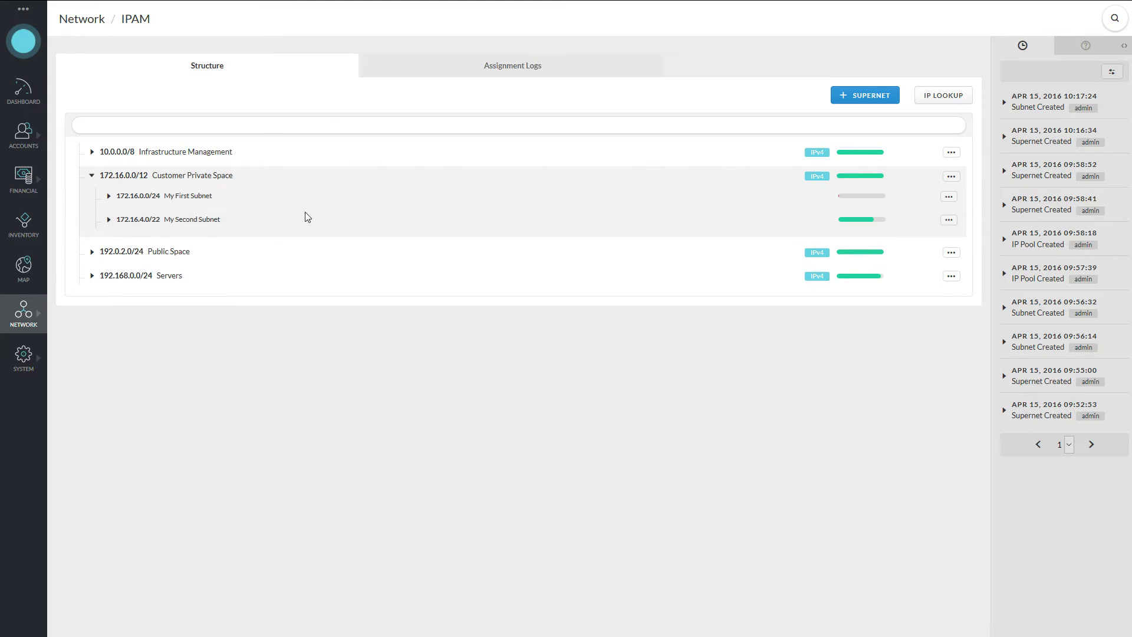
{"action": "left_click", "coordinate": [178, 197]}
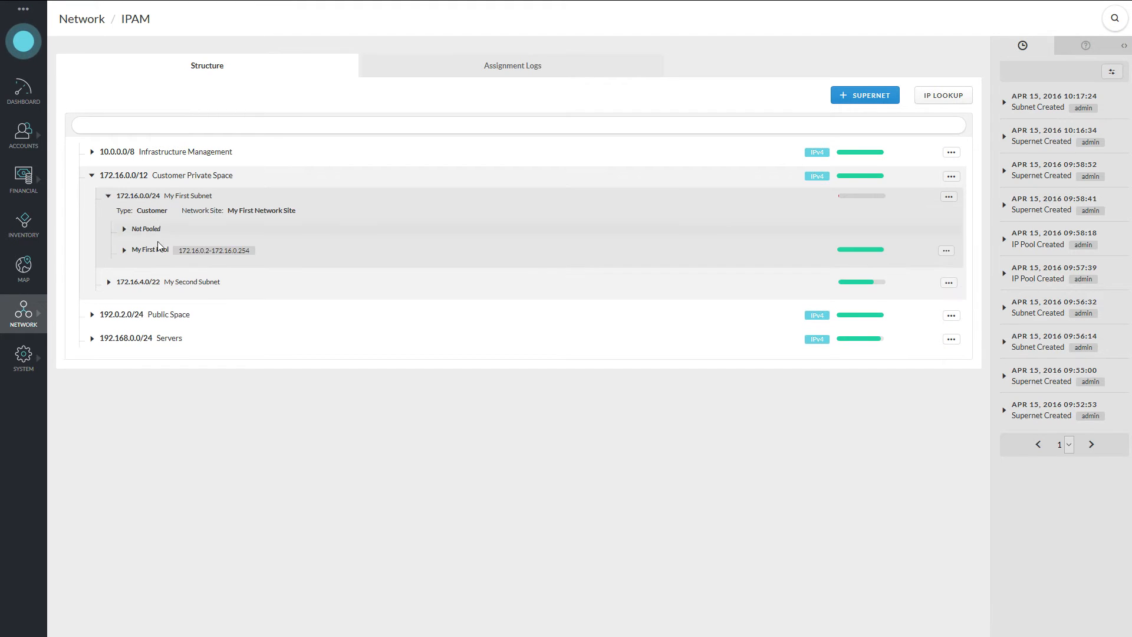
{"action": "left_click", "coordinate": [161, 251]}
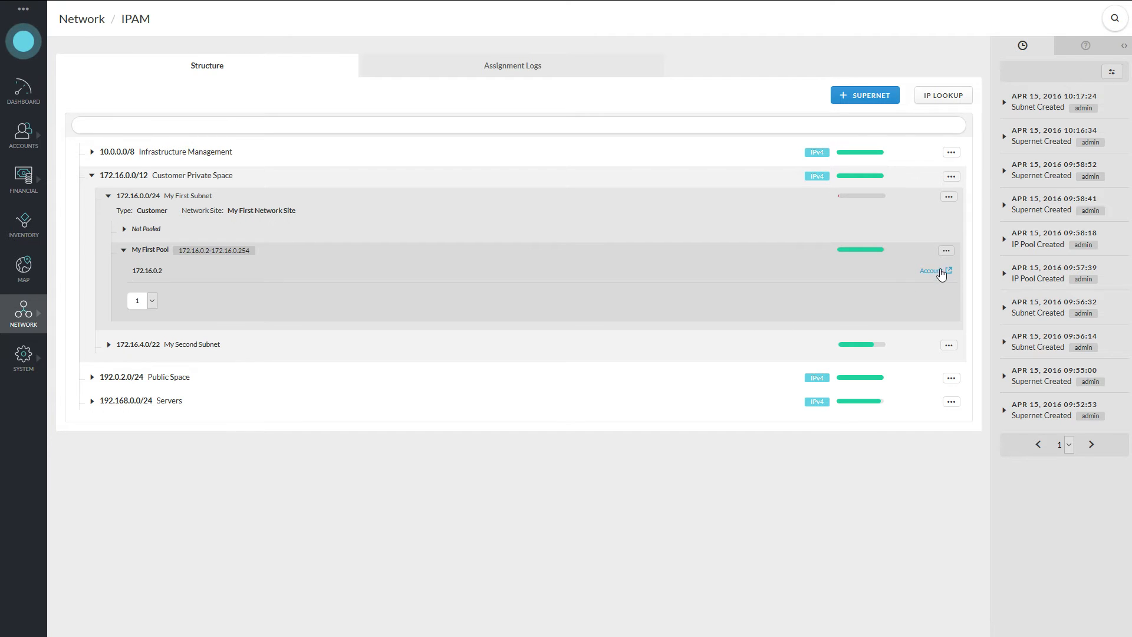
{"action": "left_click", "coordinate": [174, 248]}
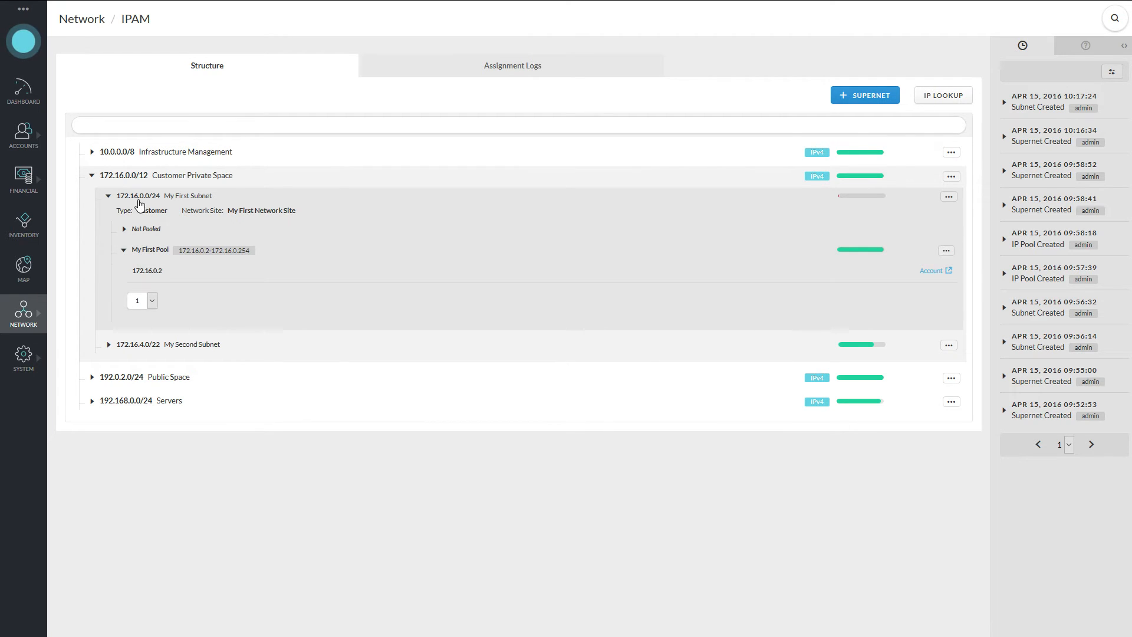
{"action": "left_click", "coordinate": [137, 198]}
- Examine the unpooled assignments of the Servers in Rack 1 subnet (192.168.0.0/28) under the Servers supernet
{"action": "left_click", "coordinate": [206, 275]}
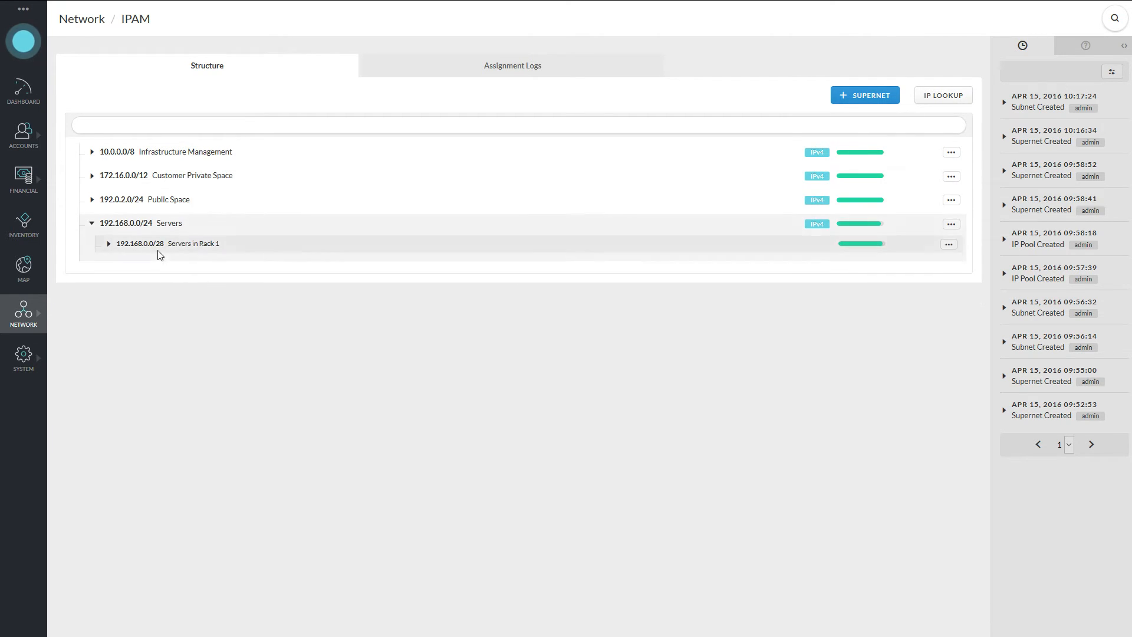
{"action": "left_click", "coordinate": [157, 244]}
{"action": "left_click", "coordinate": [152, 277]}
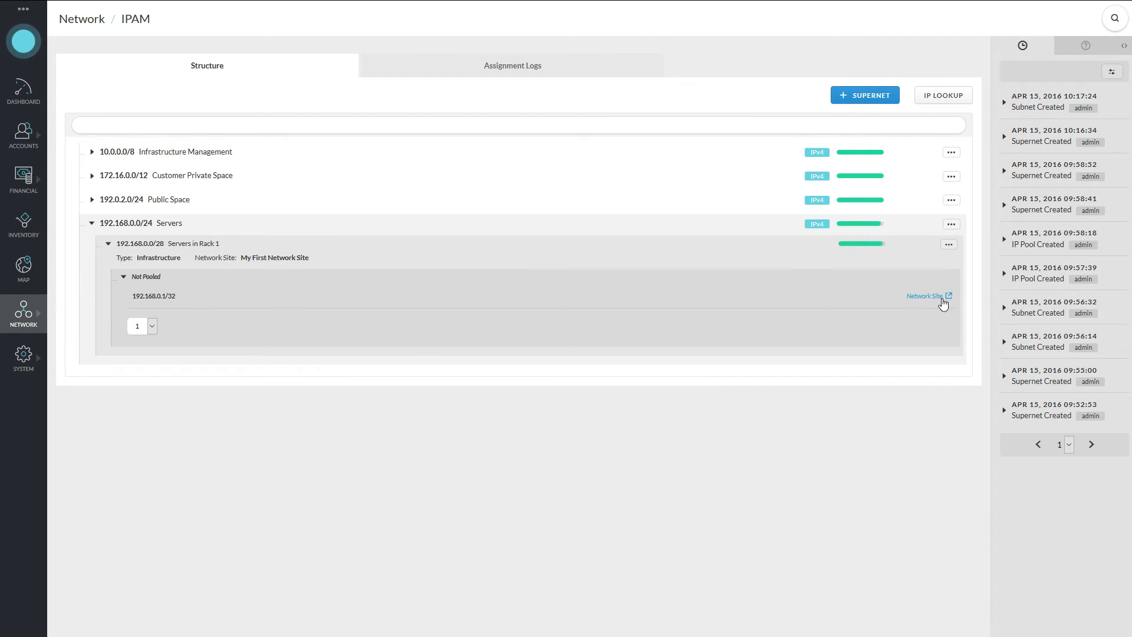
- Run an IP lookup for 172.16.5.8 to check its existing and previous assignments, and close the lookup
{"action": "left_click", "coordinate": [942, 96]}
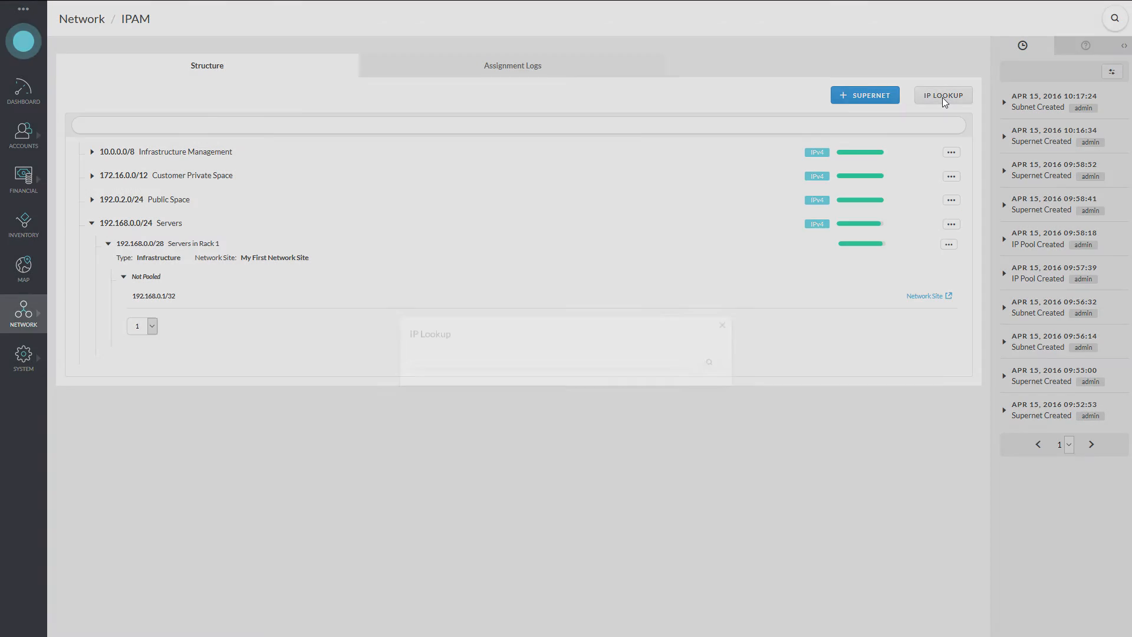
{"action": "left_click", "coordinate": [493, 365]}
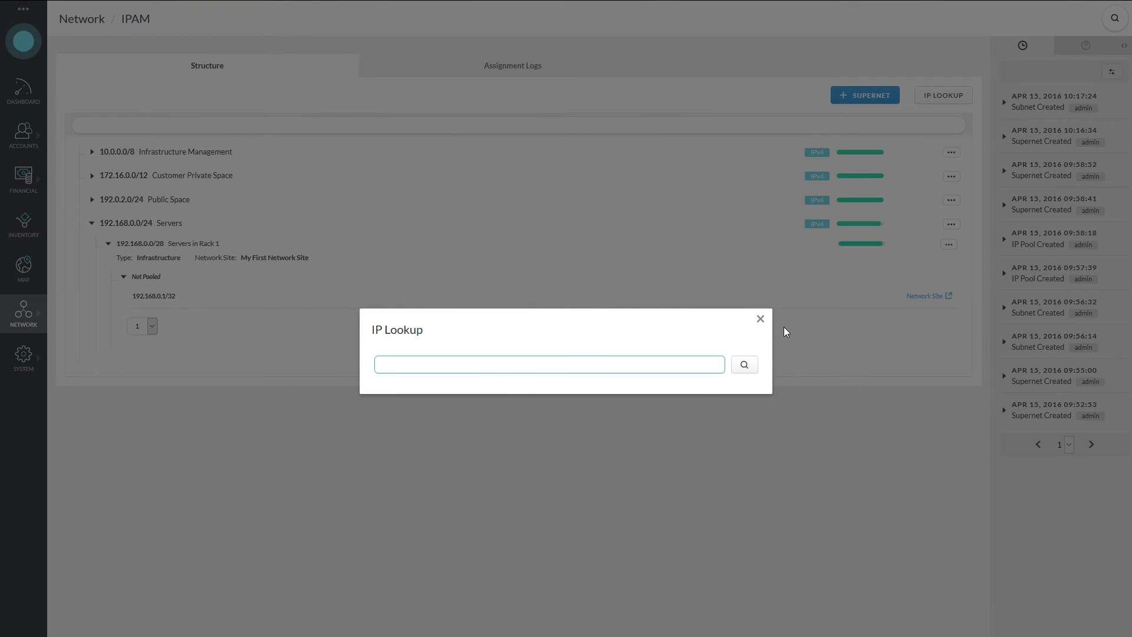
{"action": "type", "text": "172.16.5.8"}
{"action": "left_click", "coordinate": [744, 365]}
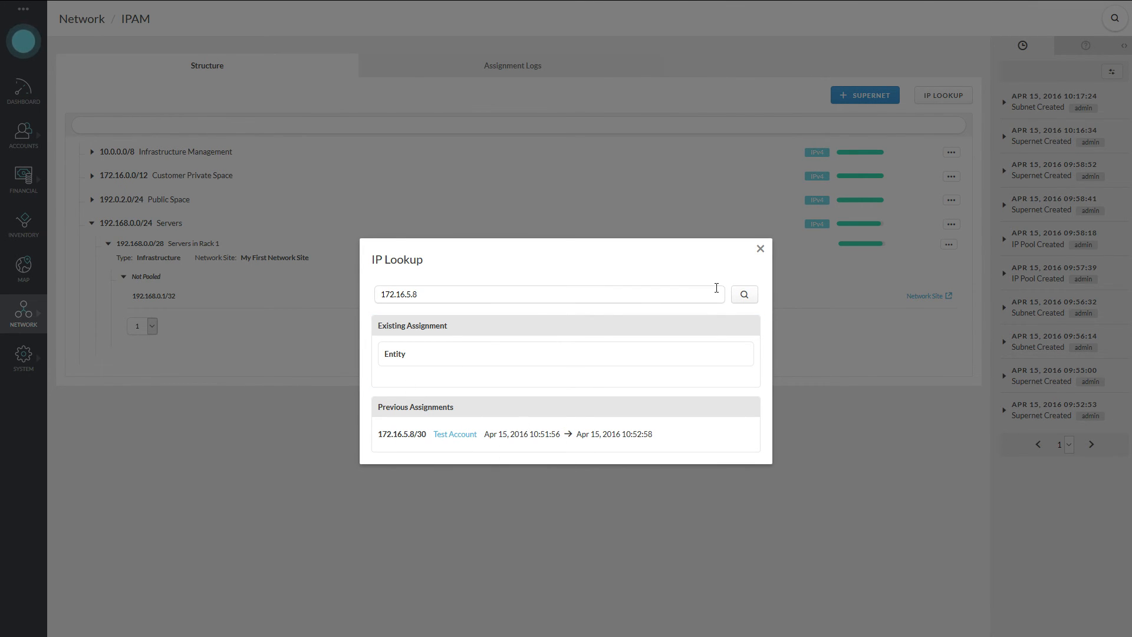
{"action": "left_click", "coordinate": [760, 249]}
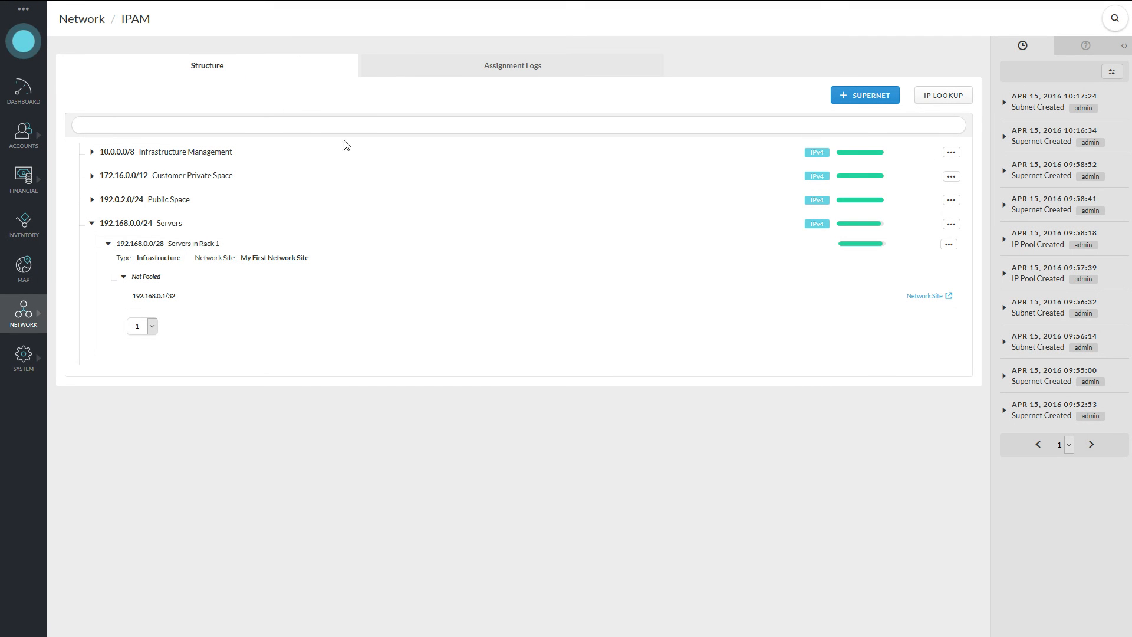